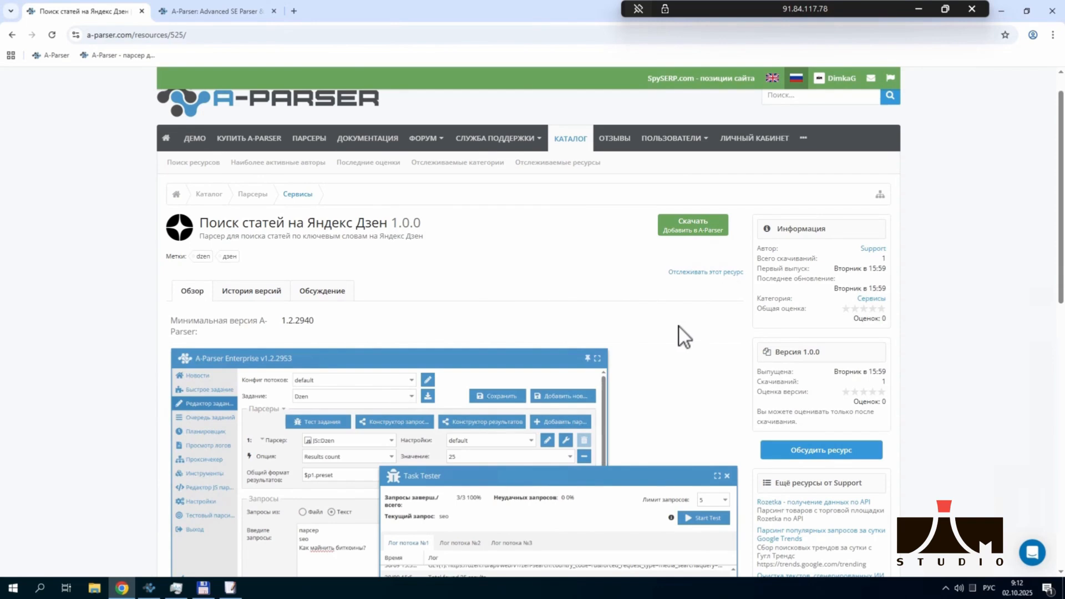
Step: Copy the A-Parser import link of the "Поиск статей на Яндекс Дзен" resource
scroll(679, 327, down, 3)
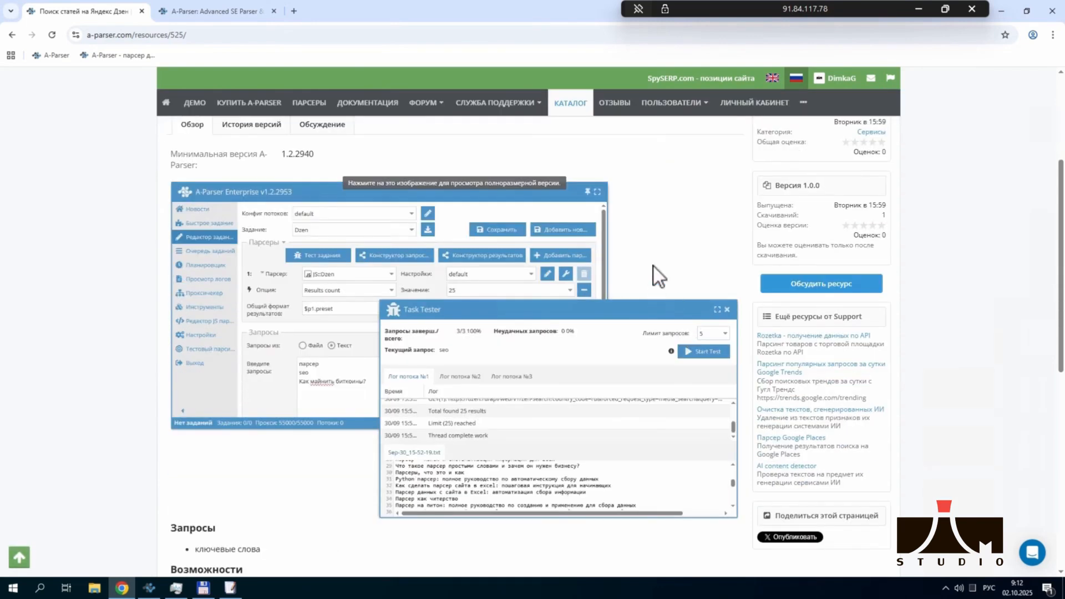
scroll(654, 266, down, 2)
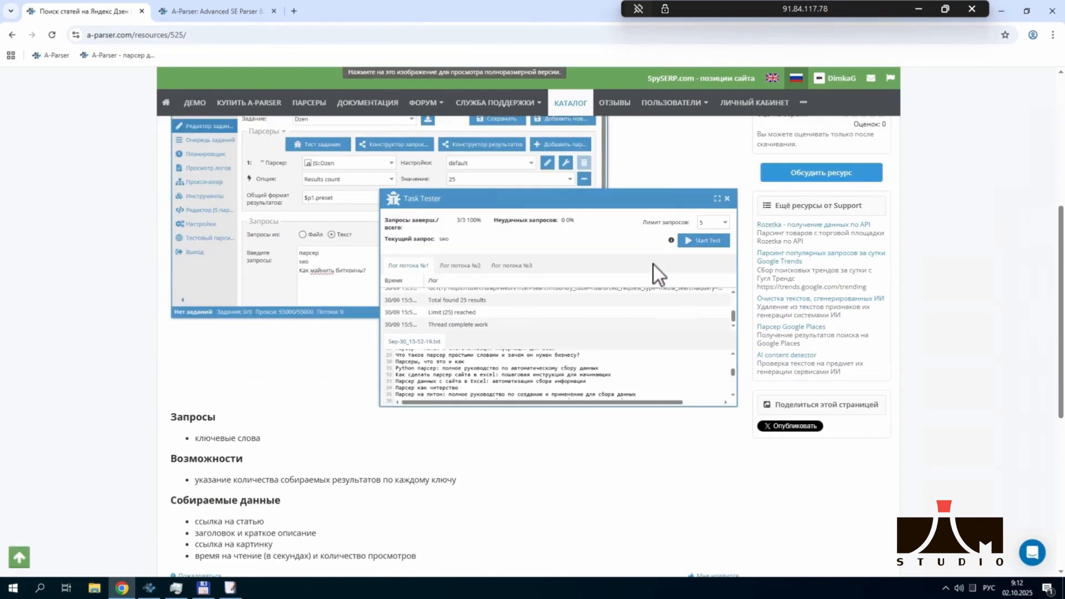
scroll(657, 284, up, 3)
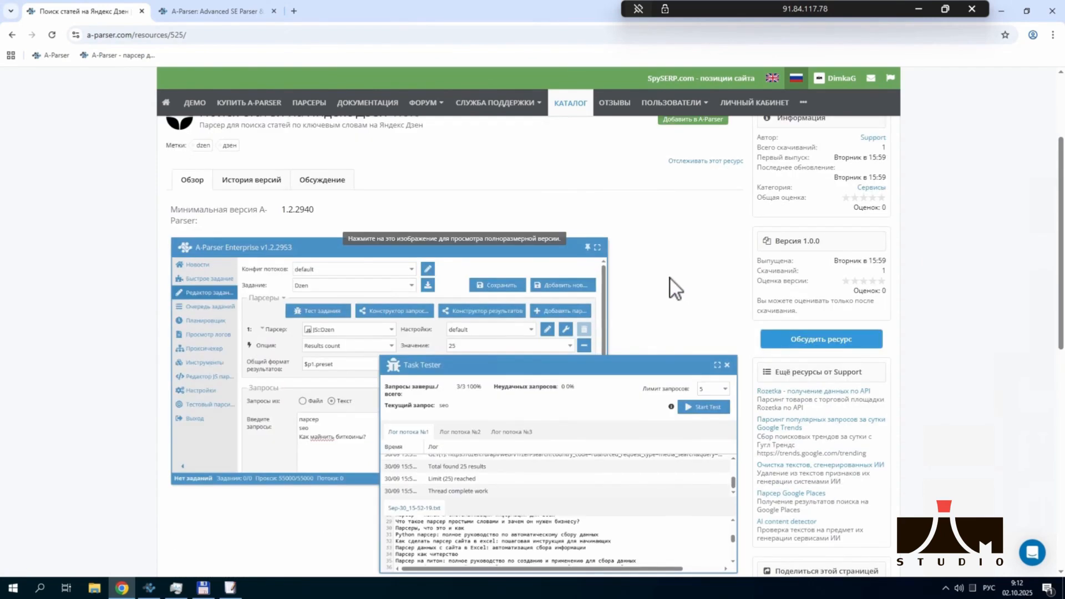
scroll(633, 275, up, 3)
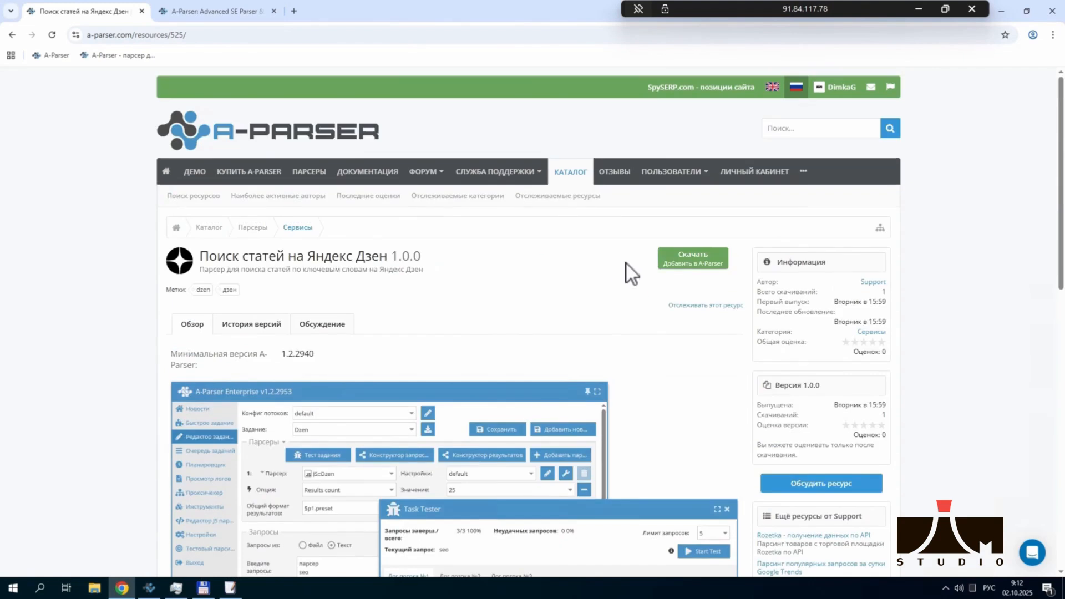
click(694, 256)
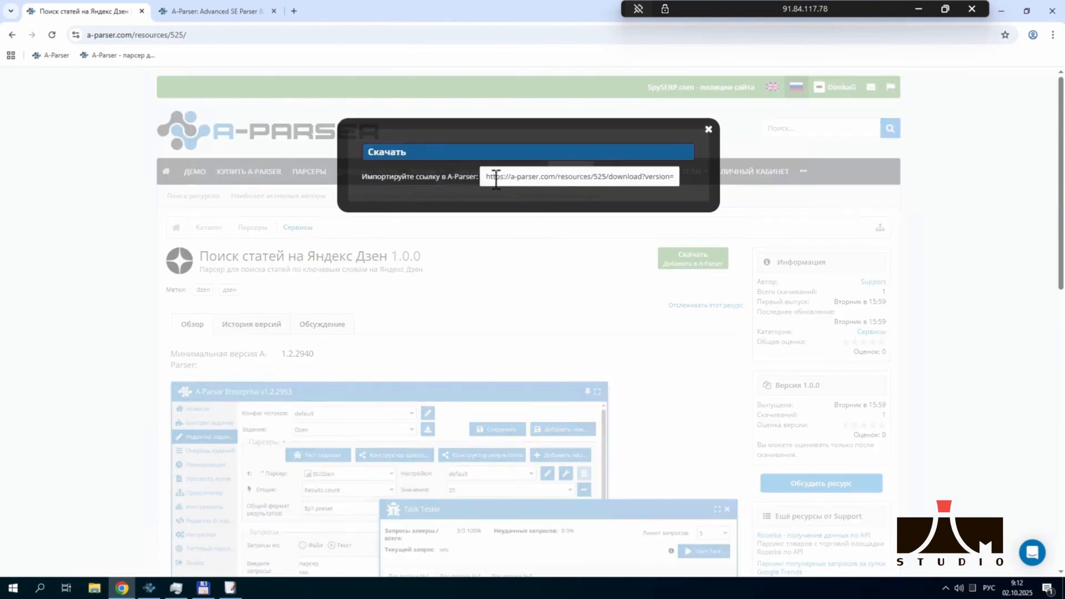
drag(489, 177, 740, 188)
key(ctrl+c)
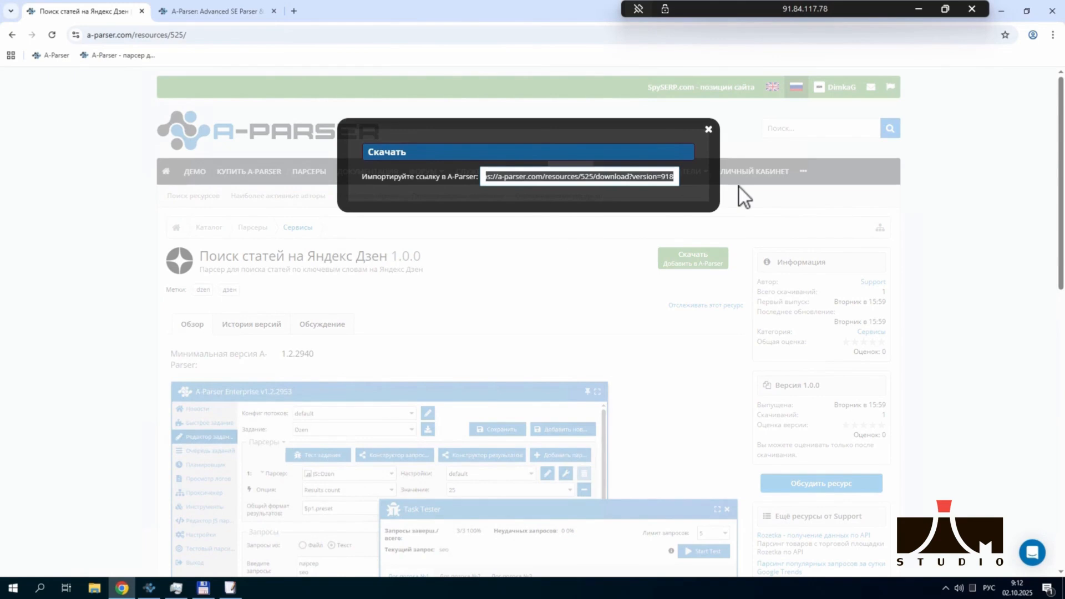
click(709, 129)
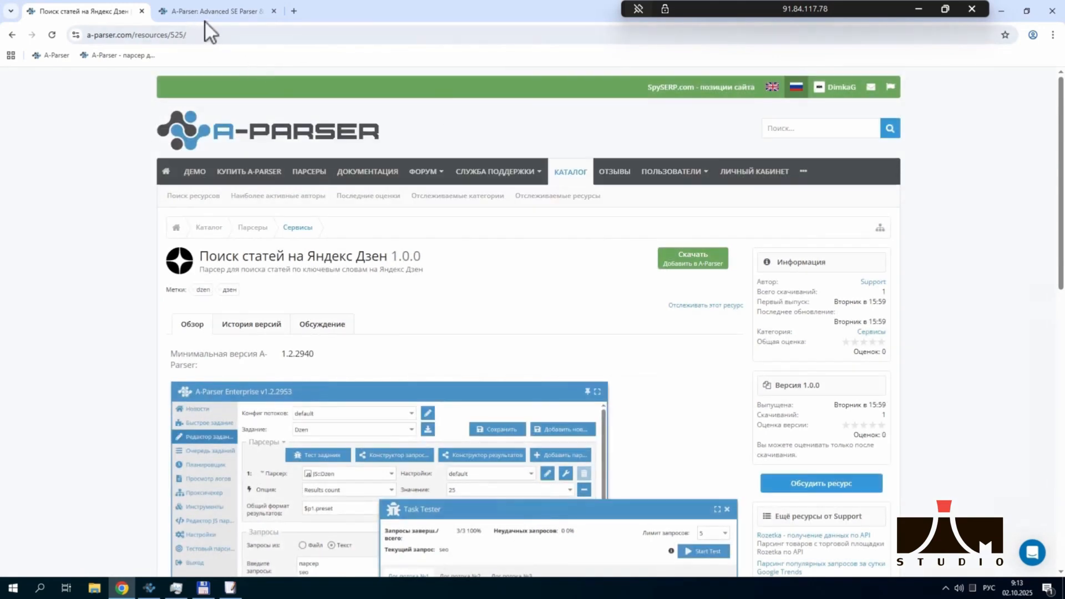
Step: Import the Dzen preset with both JS::Dzen parser files into the task editor from the copied link, saving it in Main category
click(211, 11)
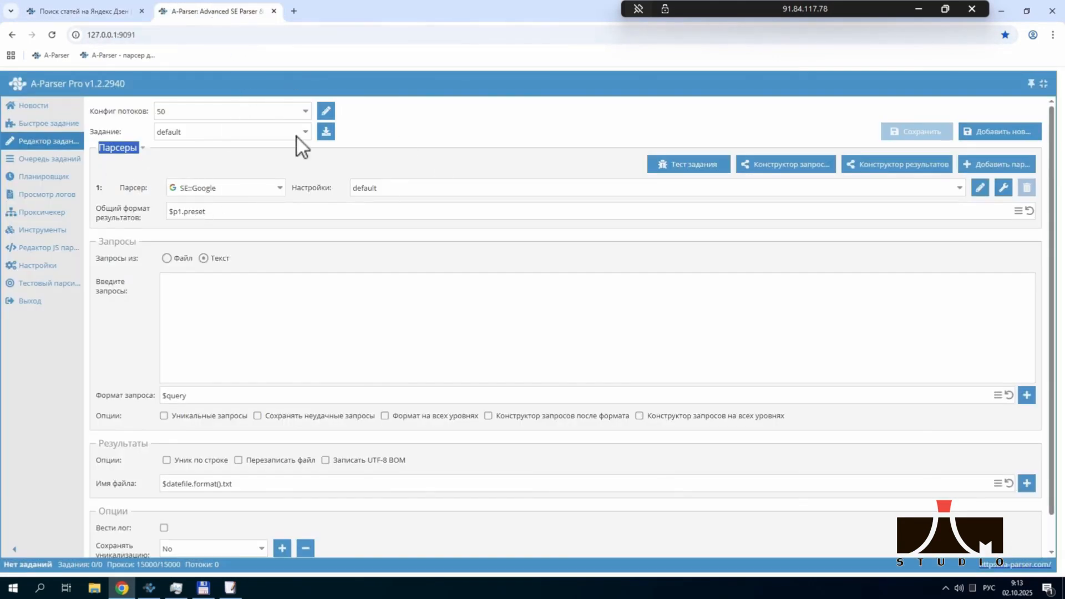
click(330, 135)
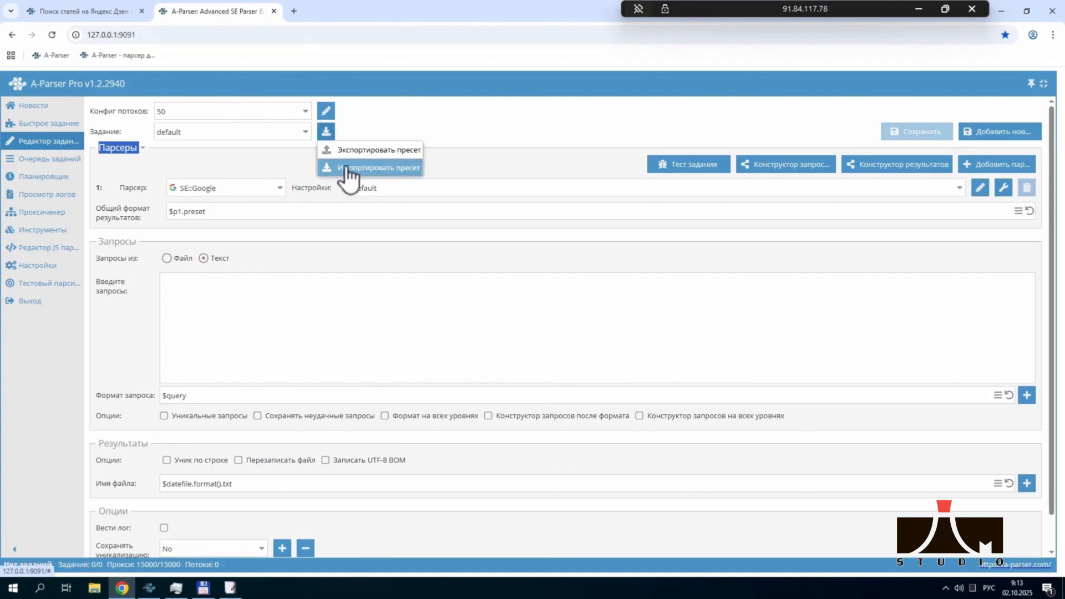
click(348, 169)
key(ctrl+v)
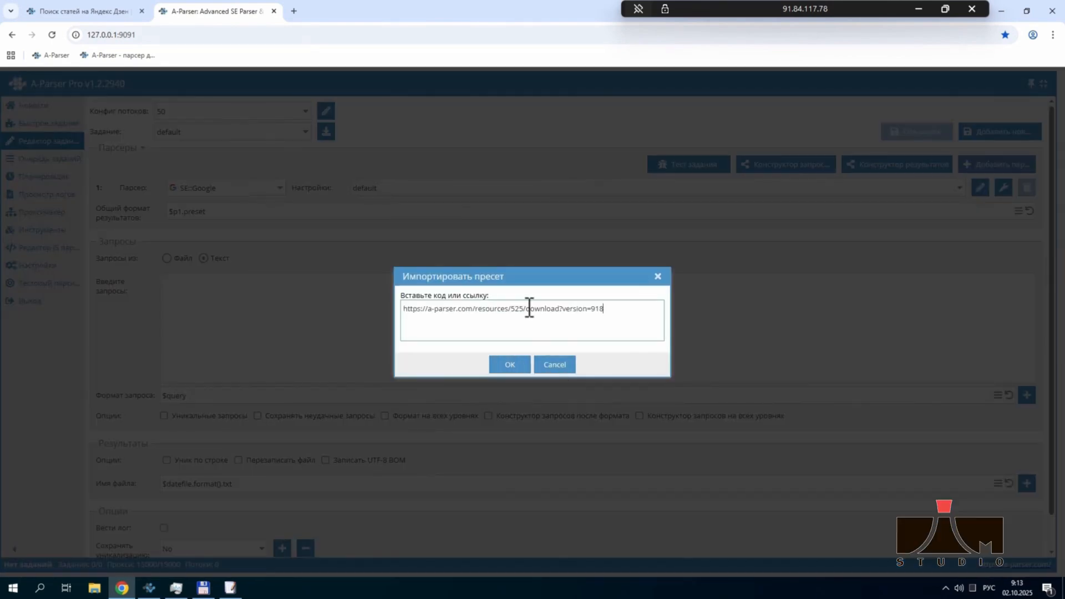
click(508, 365)
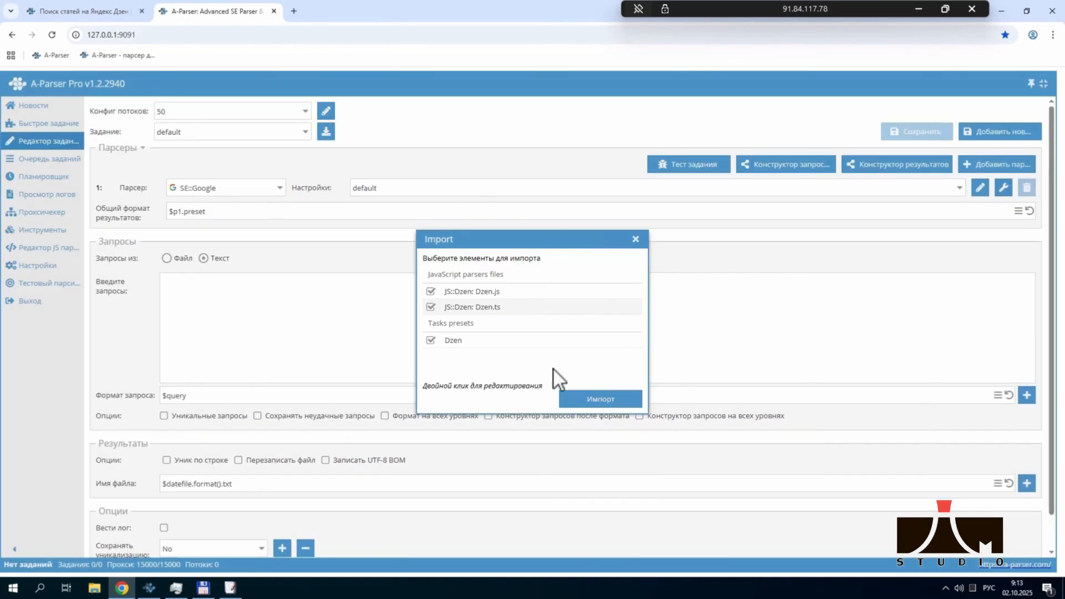
click(601, 400)
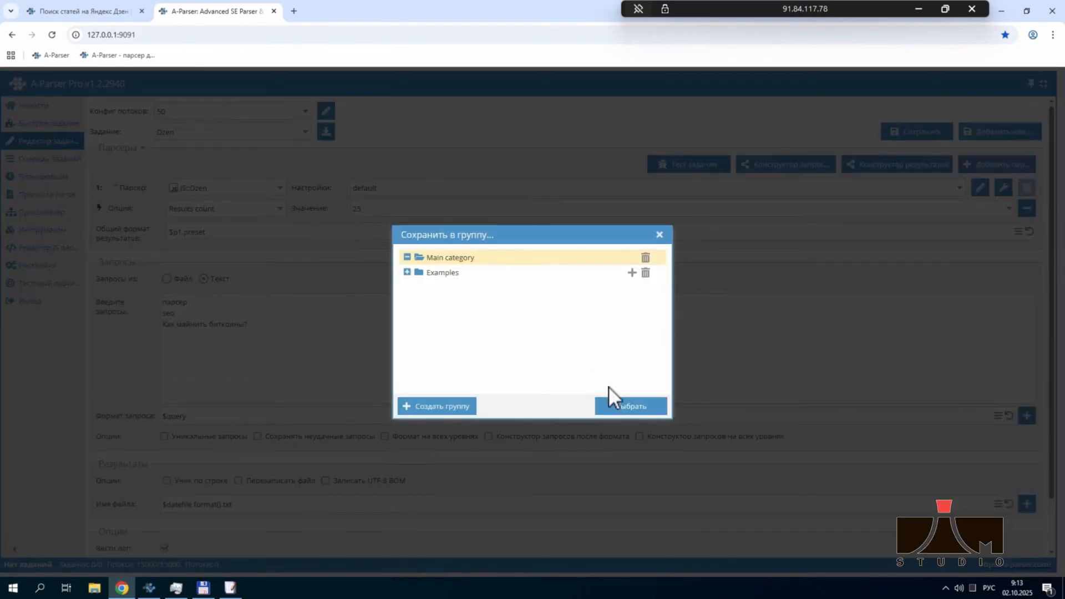
click(627, 408)
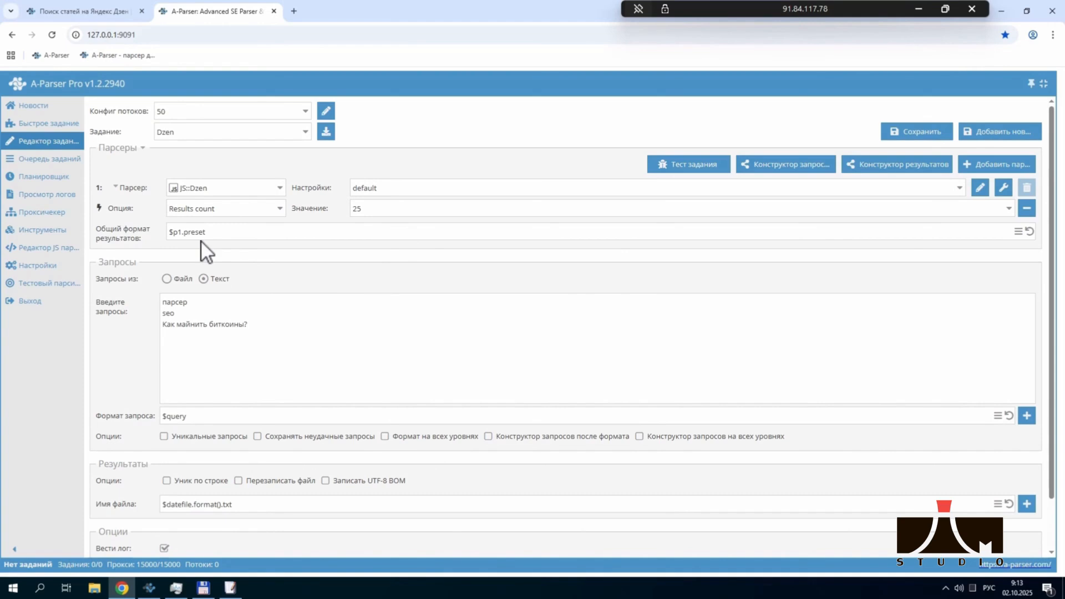
Step: Add a Result format override to the JS::Dzen parser
mouse_move(174, 185)
click(1004, 187)
mouse_move(1002, 261)
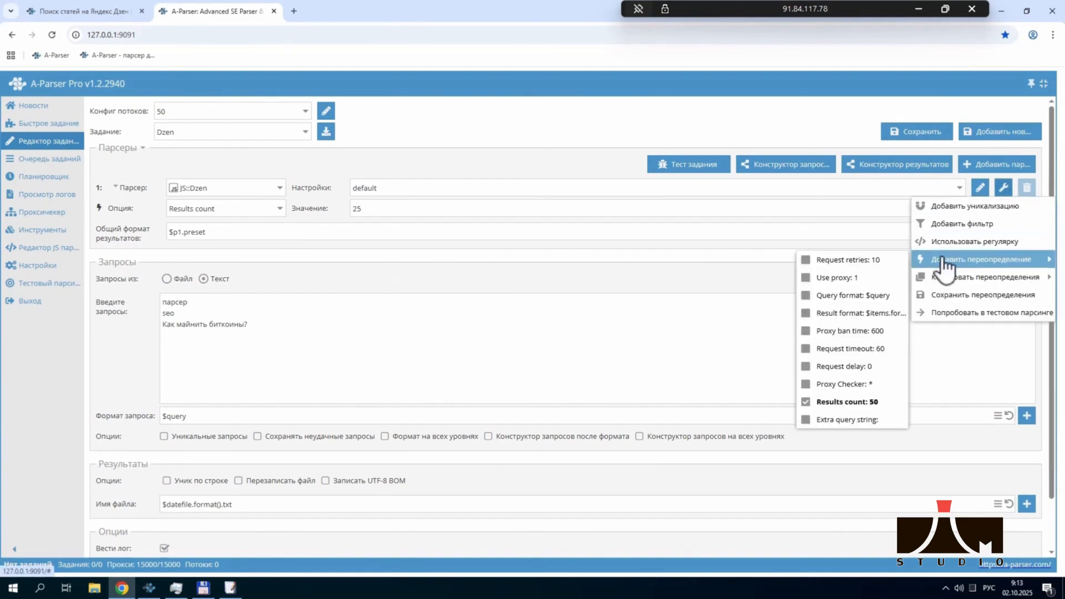
click(845, 315)
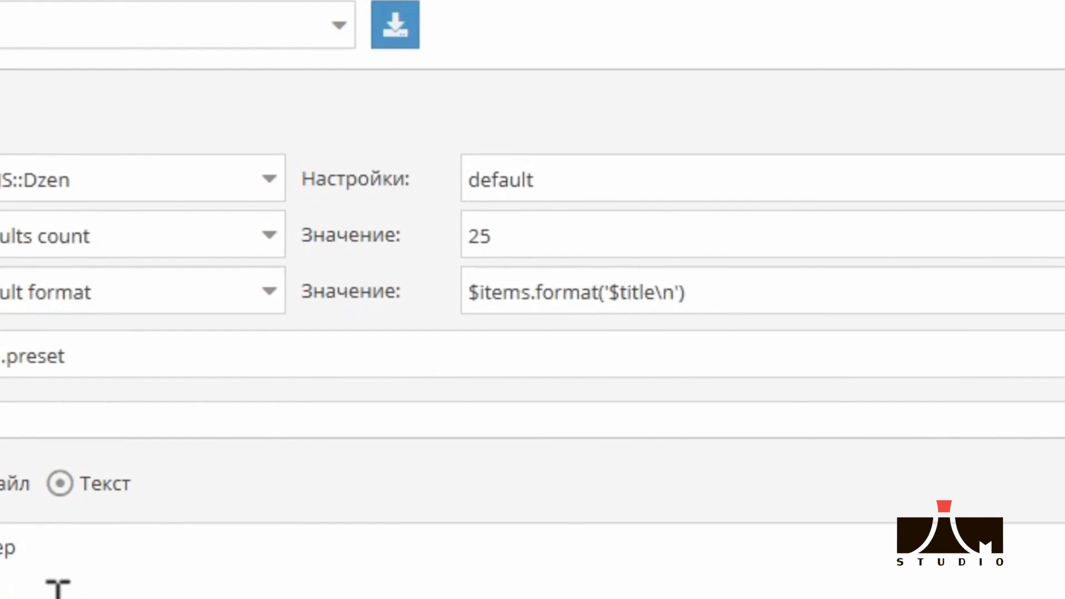
Step: Replace the query "парсер" with "сео" and the query about mining bitcoins with "продвижение сайтов"
drag(196, 591, 0, 549)
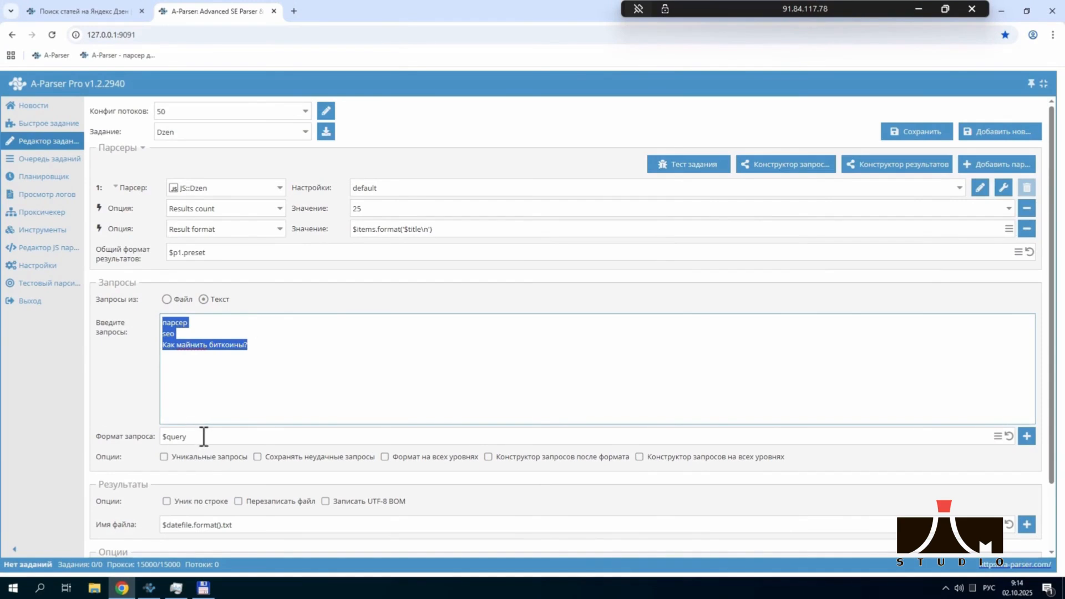
mouse_move(203, 437)
click(184, 363)
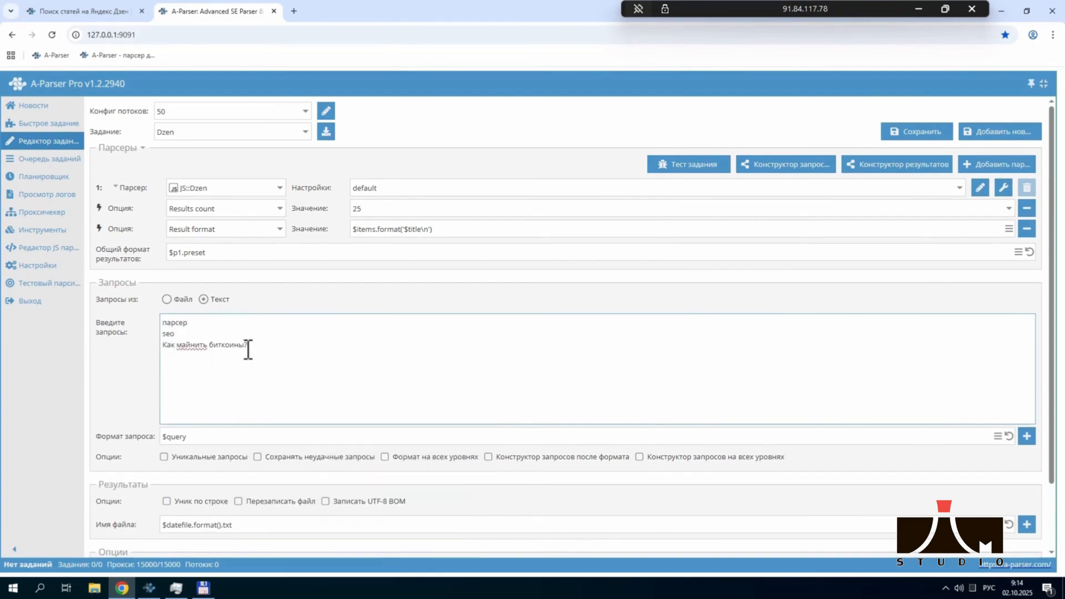
drag(188, 323, 138, 326)
text(сео)
drag(248, 345, 161, 345)
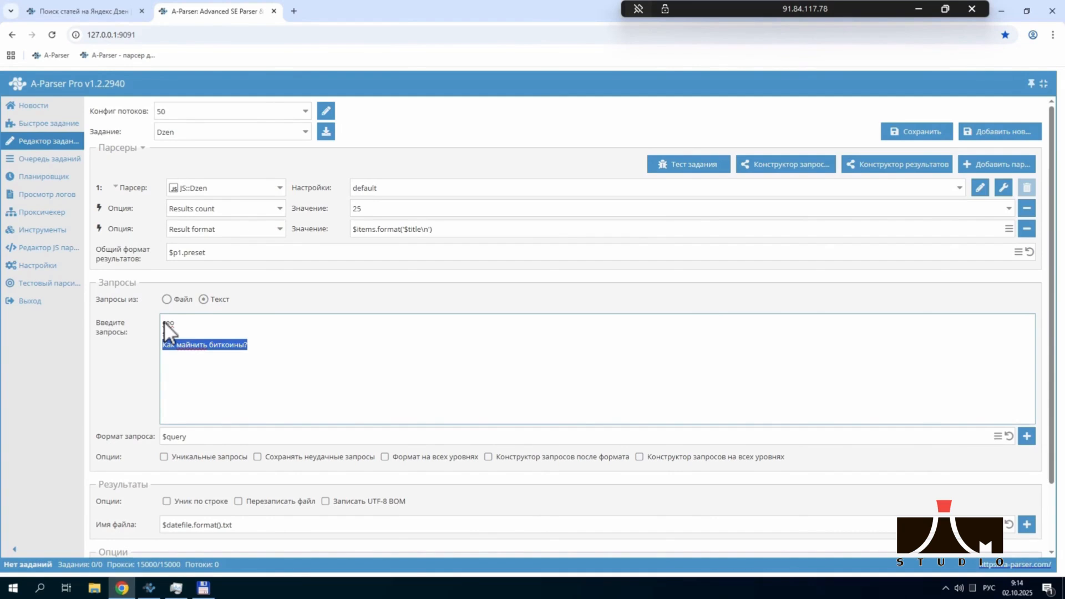
text(продвижение)
key(BackSpace)
key(BackSpace)
key(BackSpace)
key(BackSpace)
key(BackSpace)
text(жение сайтов)
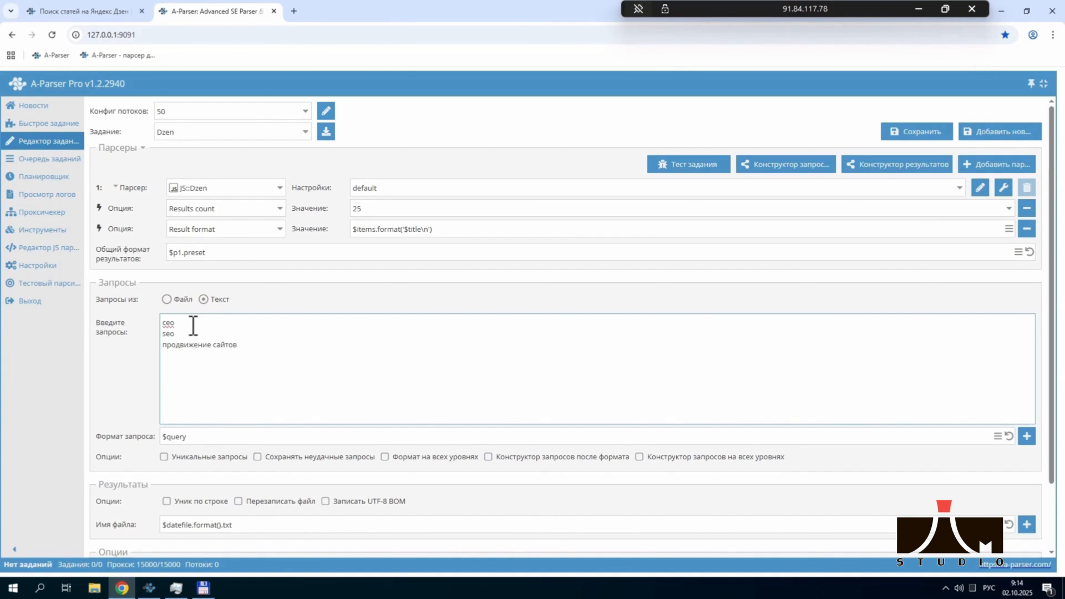
Step: Set the parser's Results count to 100
click(388, 212)
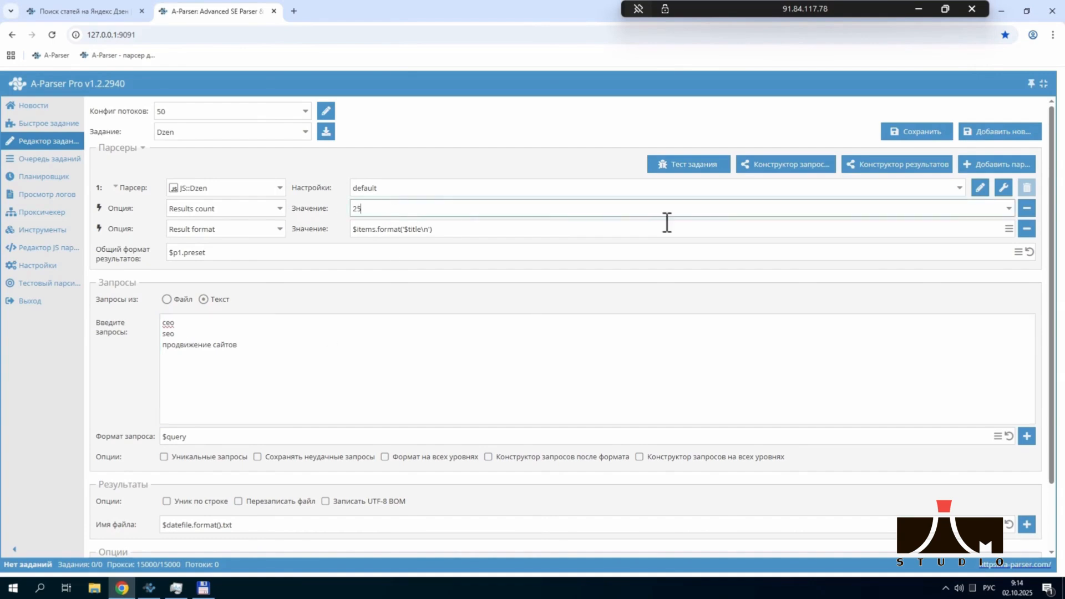
click(1009, 208)
scroll(490, 309, down, 5)
click(435, 330)
Step: Replace the Result format value in its editor with "[% FOREACH i IN p1.items; tools.CSVline(i.link, i.title); END %]"
drag(442, 228, 350, 230)
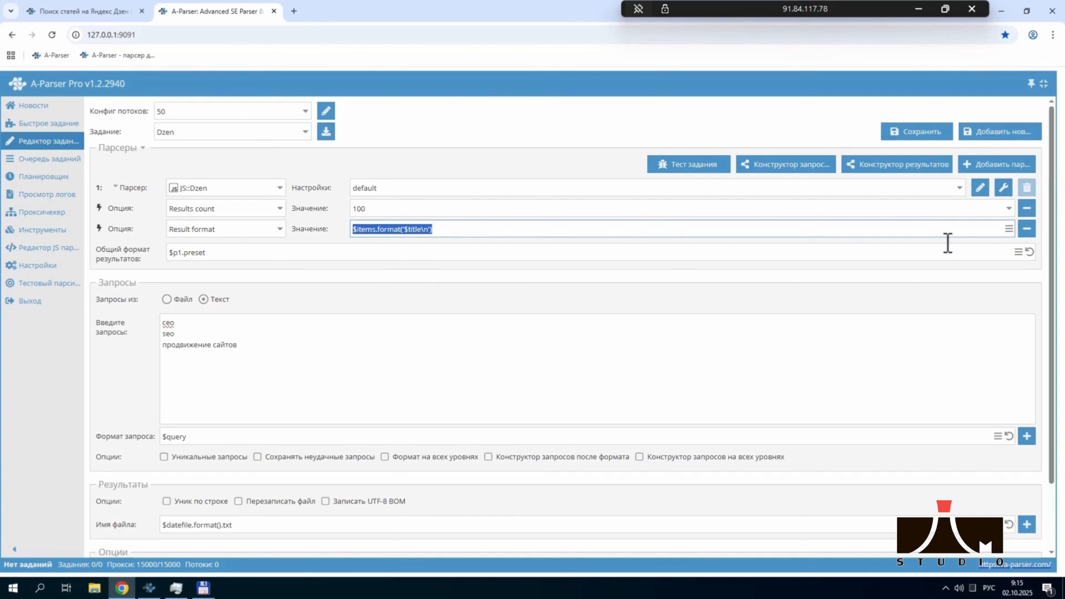
click(1008, 229)
key(ctrl+a)
text(https://a-parser.com/resources/525/download?version=918)
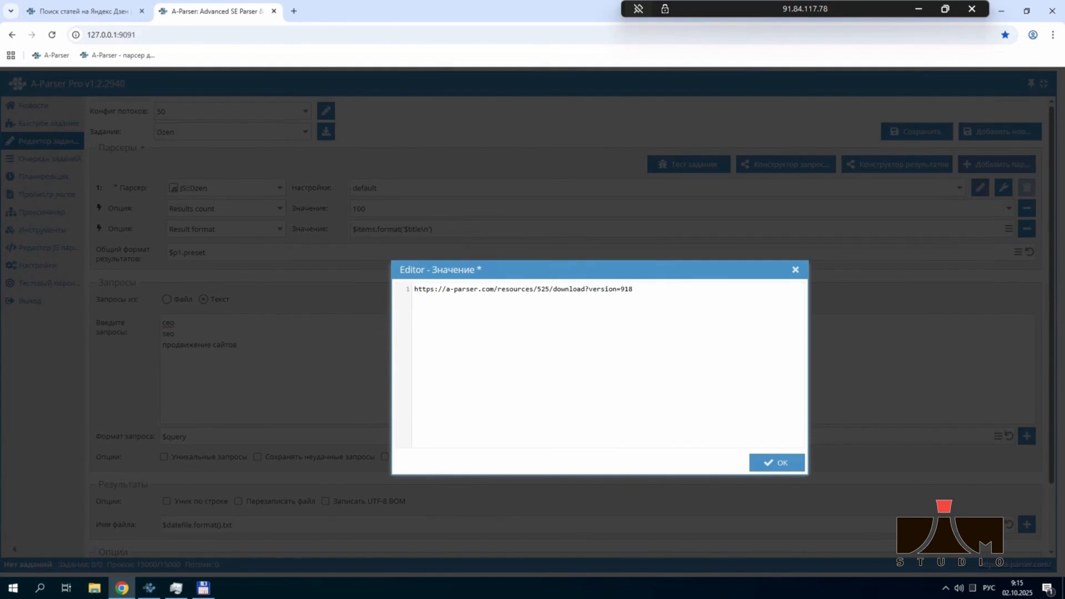
key(ctrl+a)
text([% FOREACH i IN p1.items; tools.CSVline(i.link, i.title); END %])
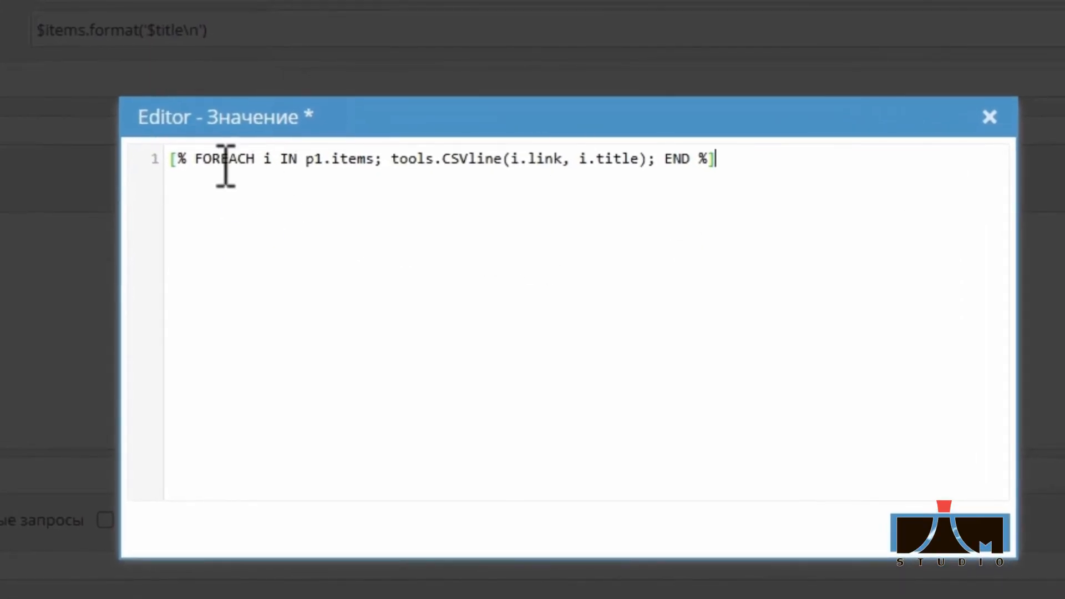
Step: Move i.title ahead of i.link in the CSVline arguments and put a comma after it
drag(356, 160, 383, 161)
drag(315, 161, 307, 161)
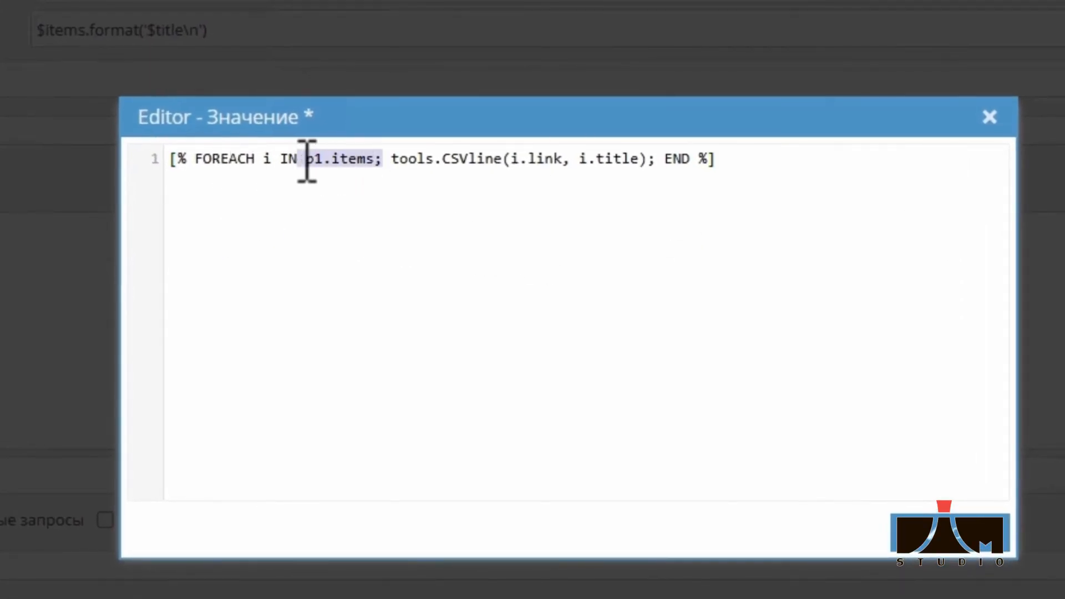
drag(571, 161, 511, 161)
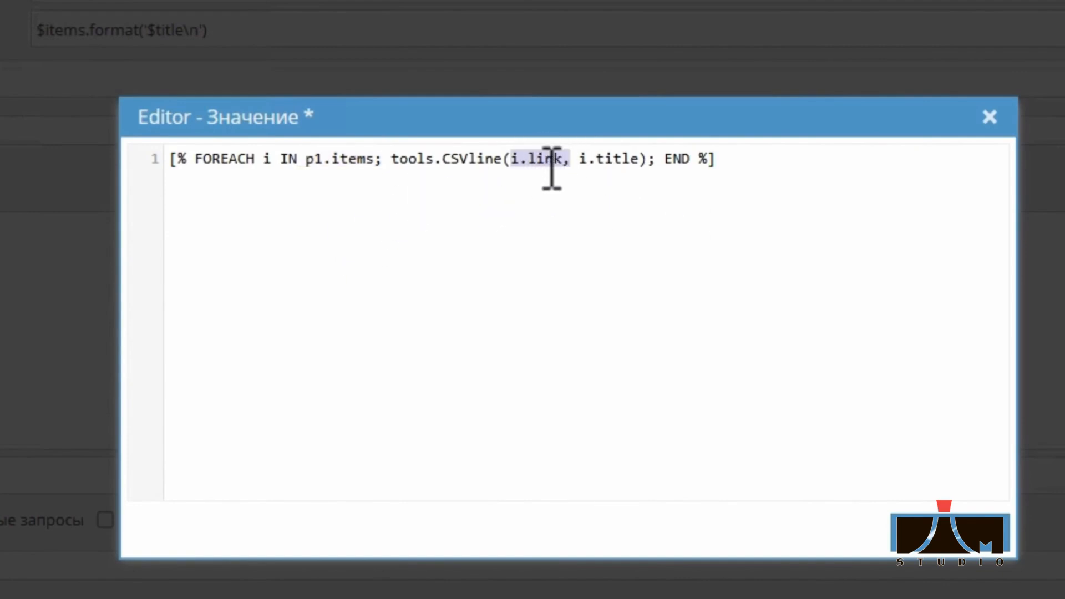
drag(644, 159, 580, 160)
click(513, 161)
text(i.title)
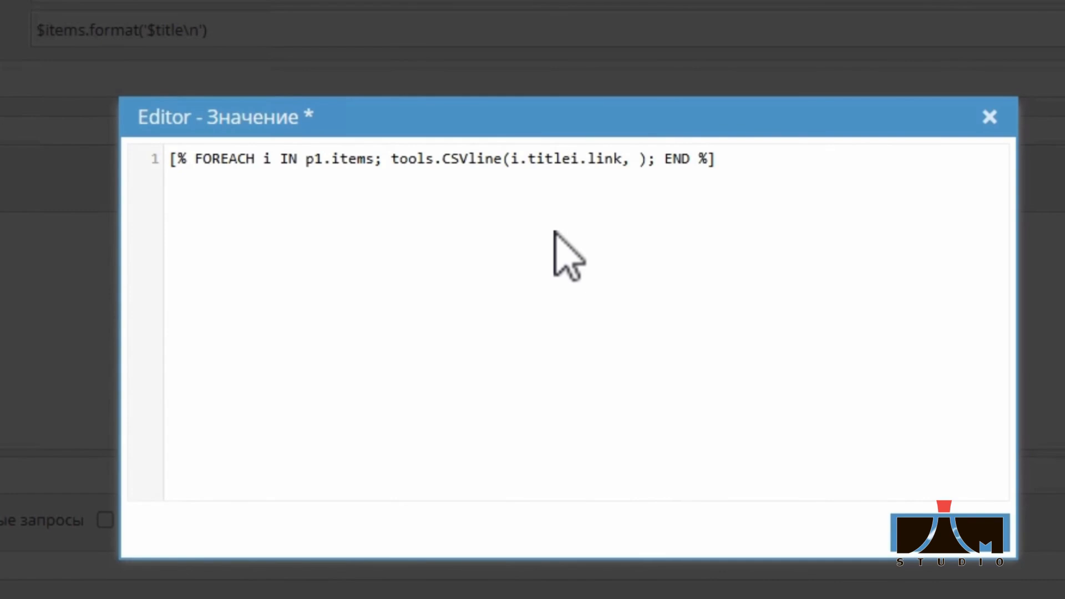
text(,)
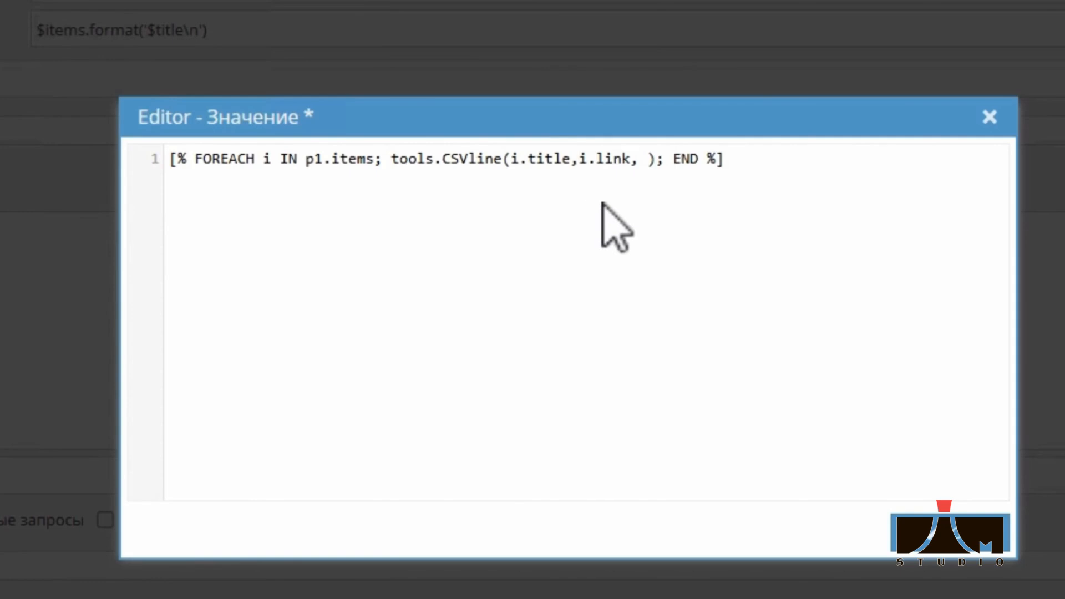
Step: Insert the argument i.ttr with a comma between i.title and i.link in the CSVline call
text(ii.link,)
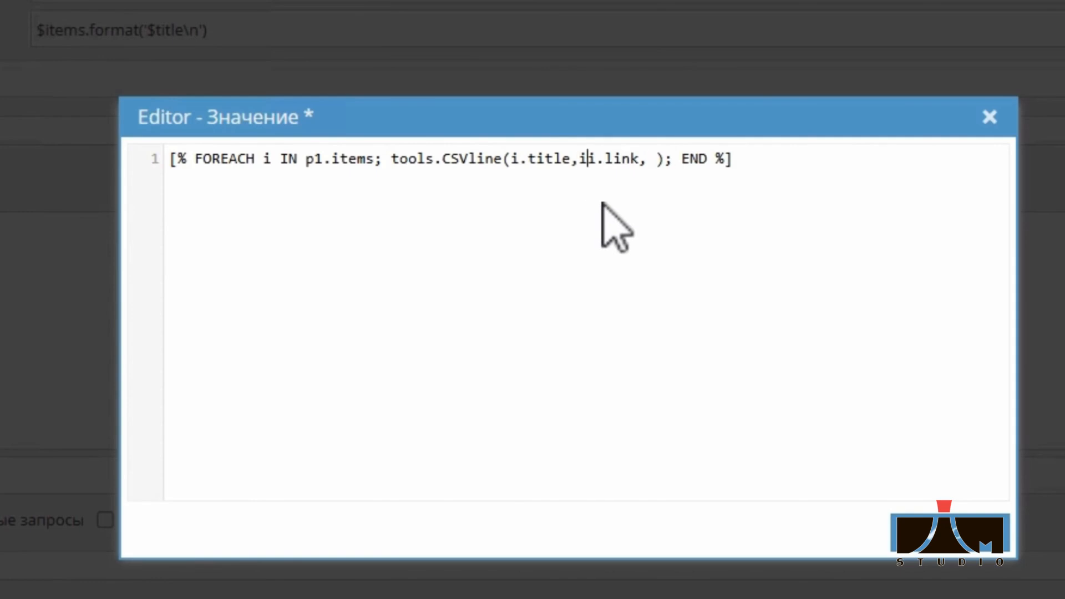
key(BackSpace)
text(.)
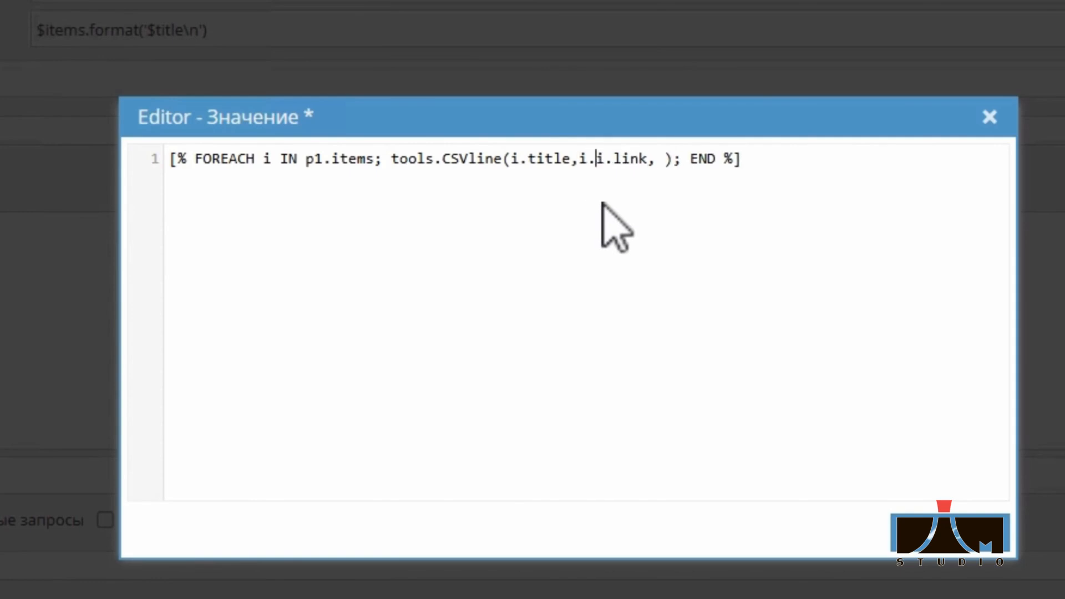
text(tt)
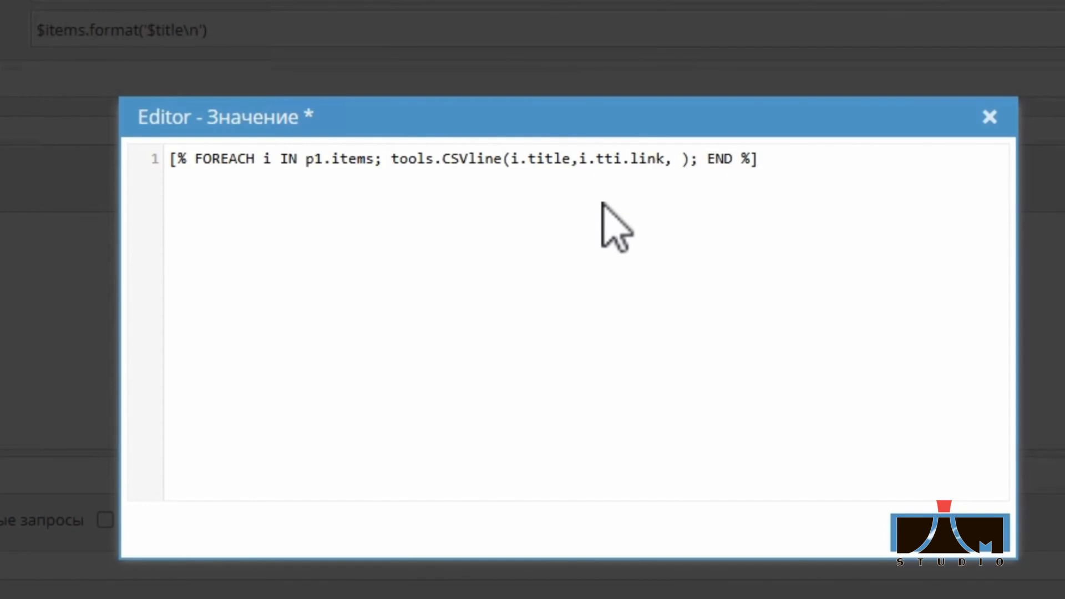
text(r)
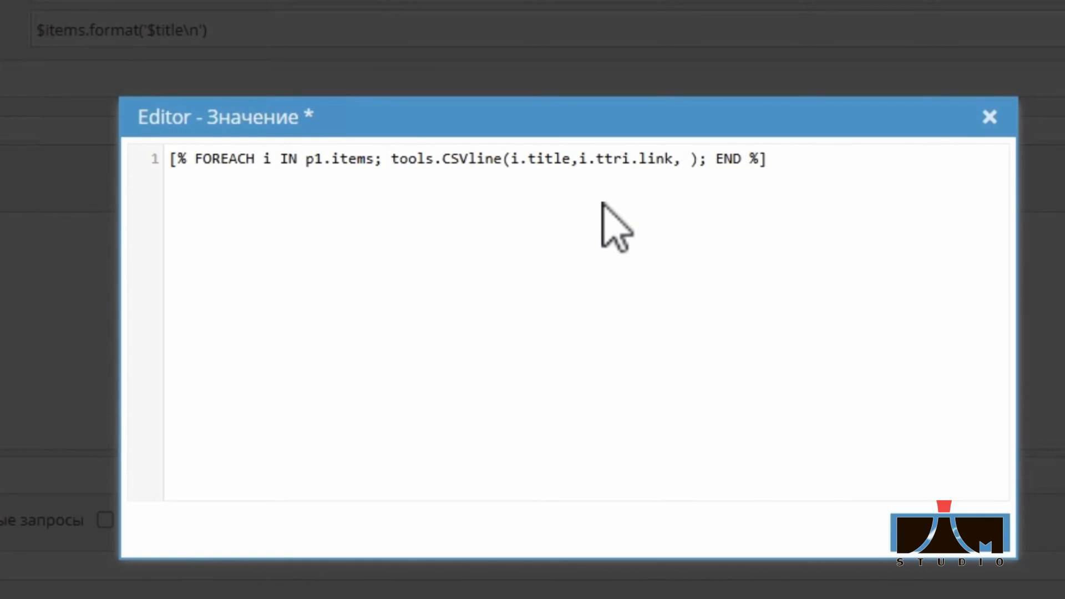
text(?)
key(BackSpace)
text(?)
key(BackSpace)
text(,)
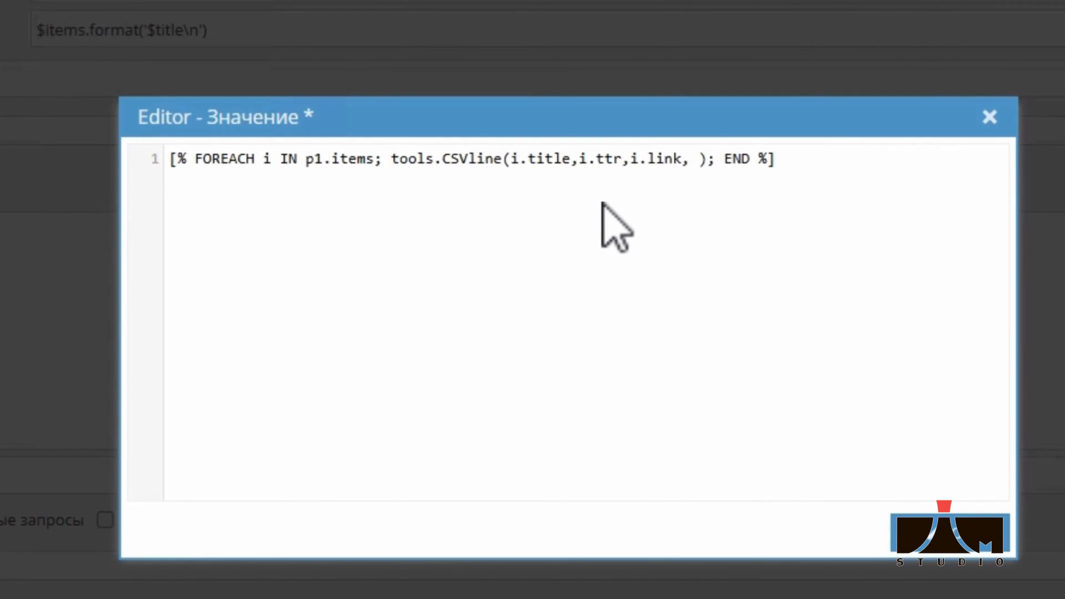
Step: Insert the argument i.view with a comma between i.ttr and i.link in the CSVline call
text(i-)
key(BackSpace)
text(.)
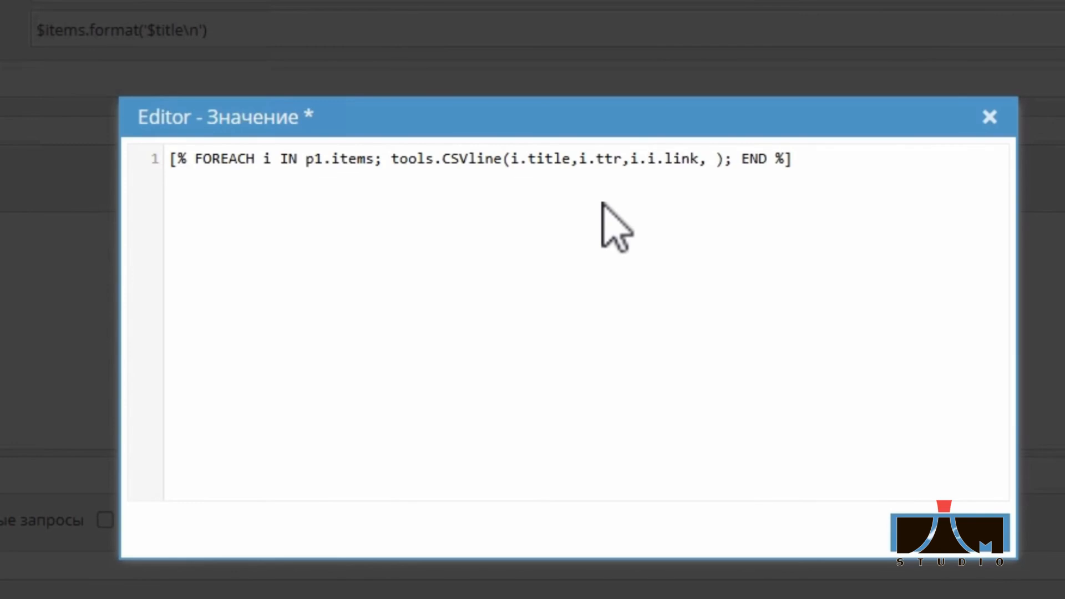
text(view)
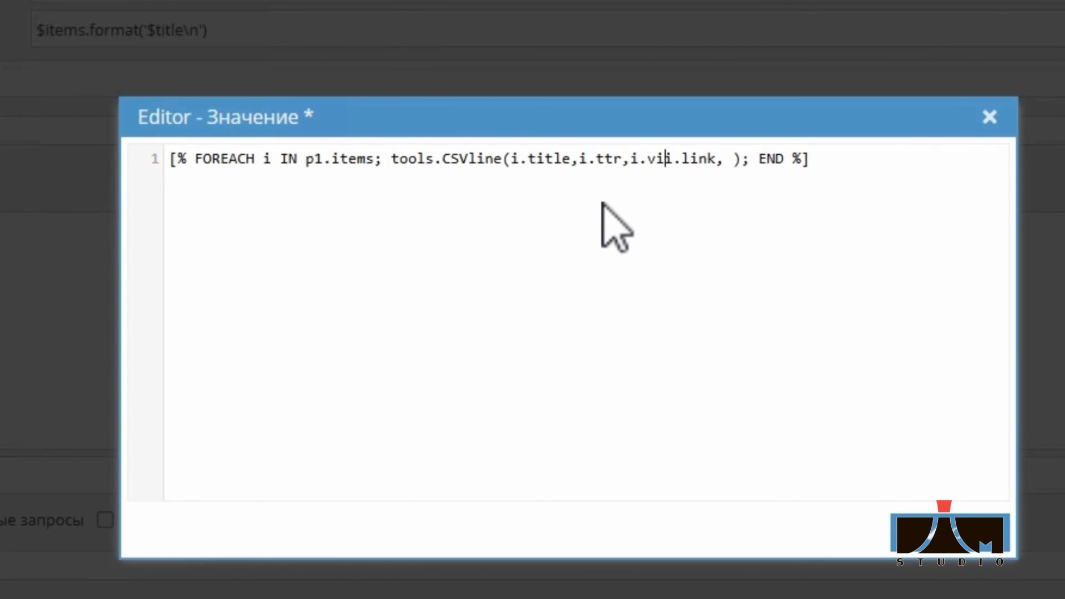
text(,)
key(BackSpace)
text(,)
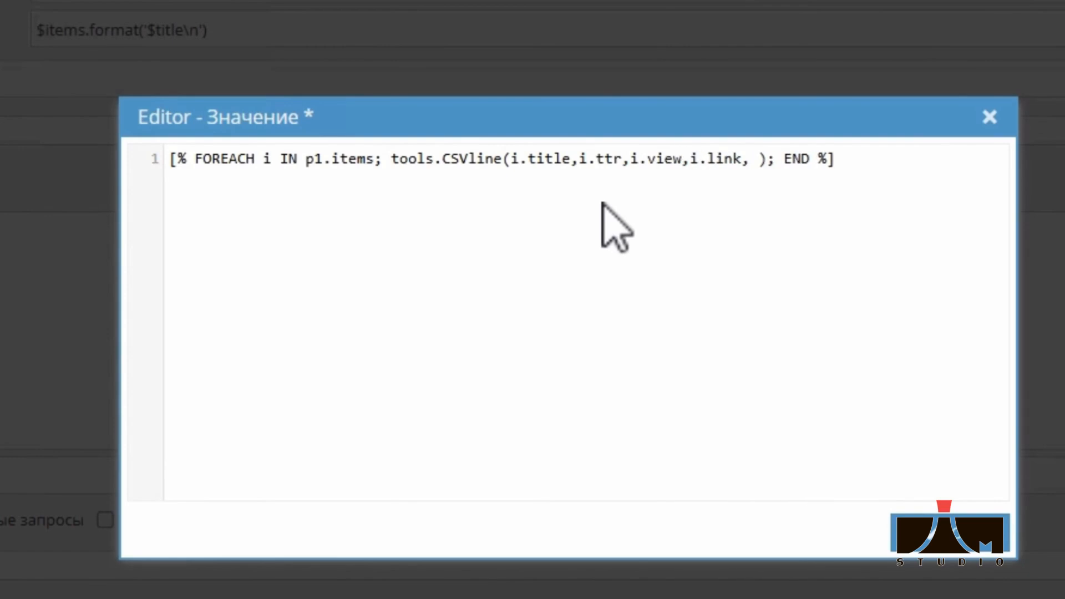
Step: Remove the trailing comma and space after i.link in the CSVline call and save the Result format value
key(Right)
key(Right)
key(Right)
key(Right)
key(Right)
key(Right)
key(Right)
key(Right)
key(BackSpace)
key(BackSpace)
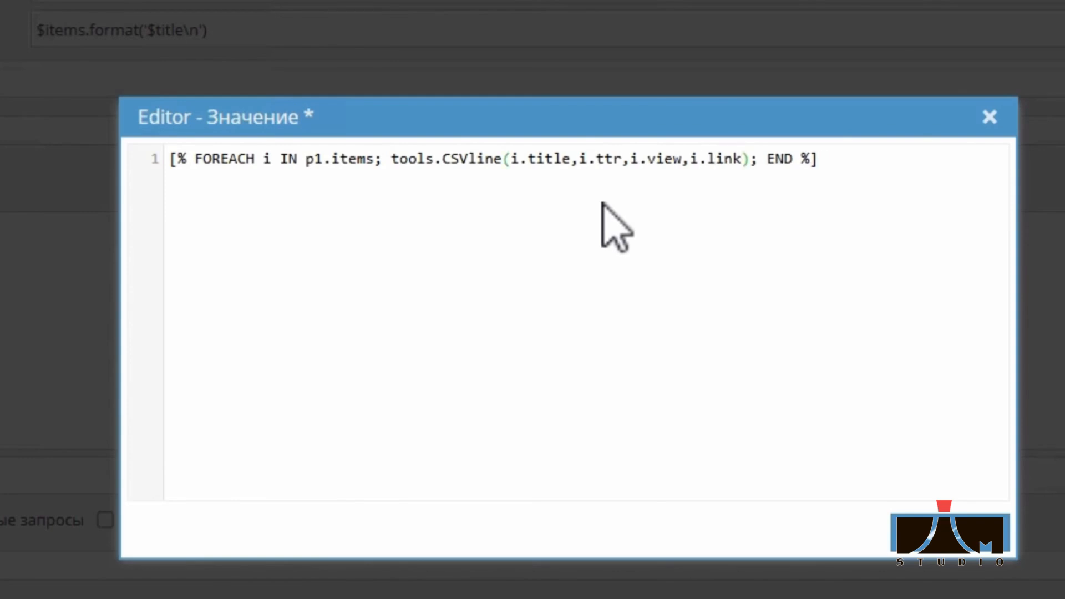
click(963, 549)
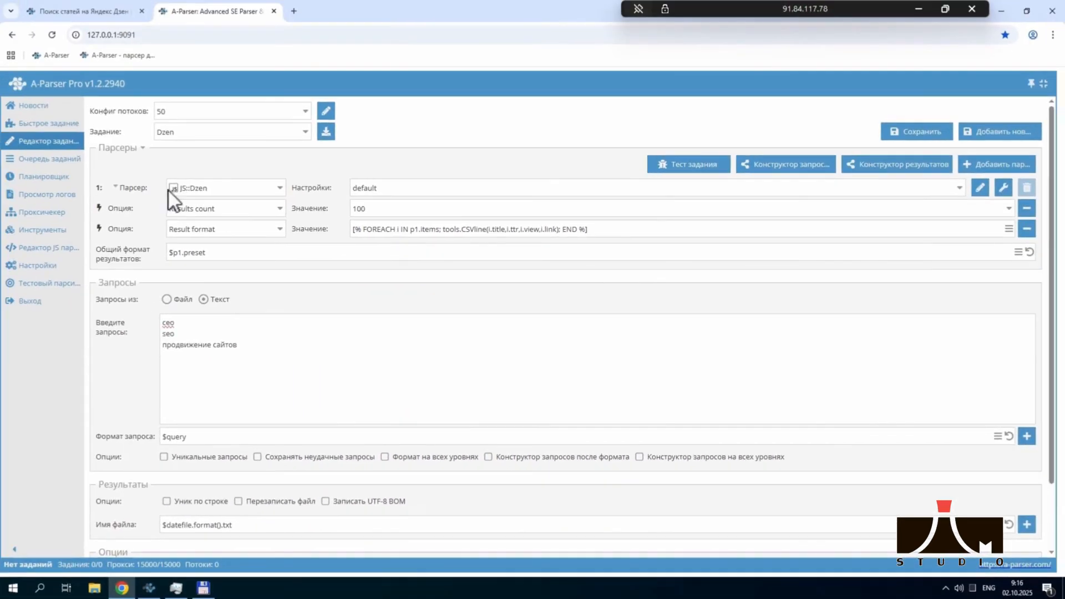
Step: Check the JS::Dzen parser's available result variables and correct i.view to i.views in the Result format value
mouse_move(118, 162)
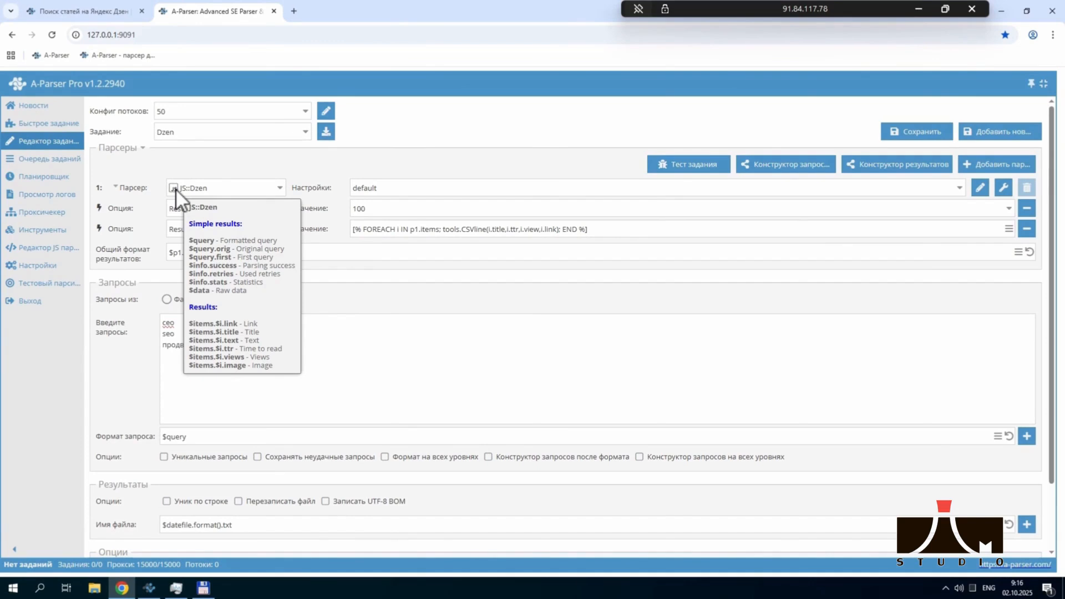
click(539, 229)
text(s)
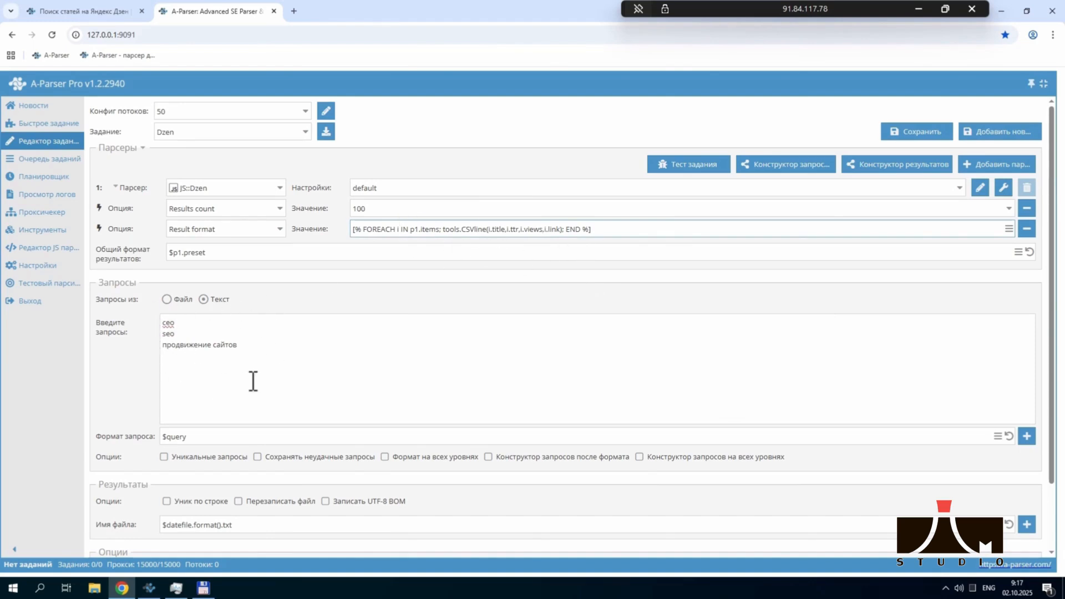
Step: Set the results file name to seo.csv
scroll(250, 388, down, 1)
scroll(237, 395, down, 1)
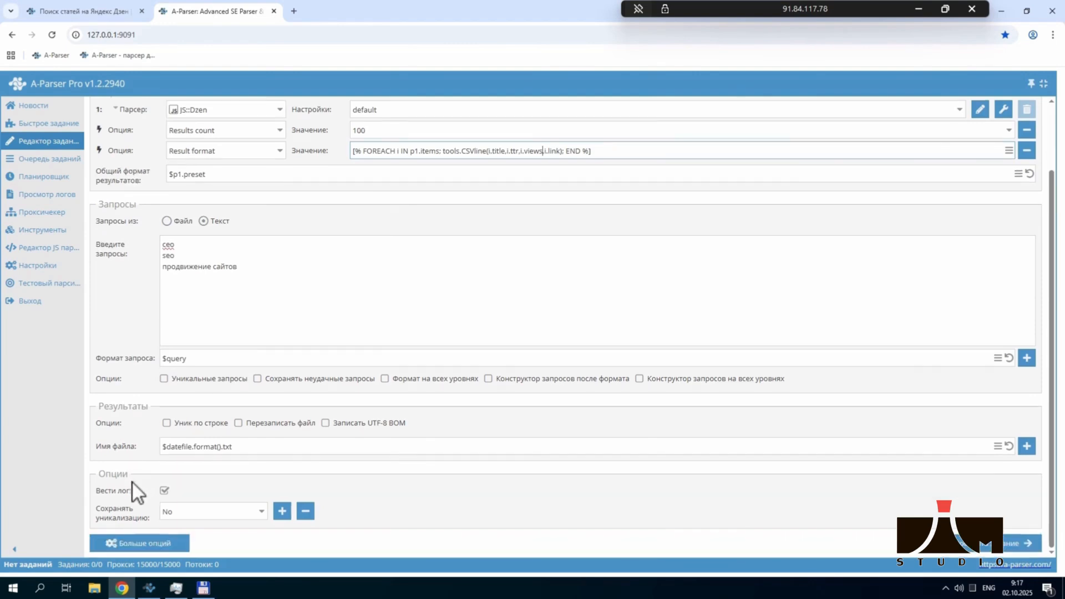
click(225, 447)
drag(221, 447, 87, 447)
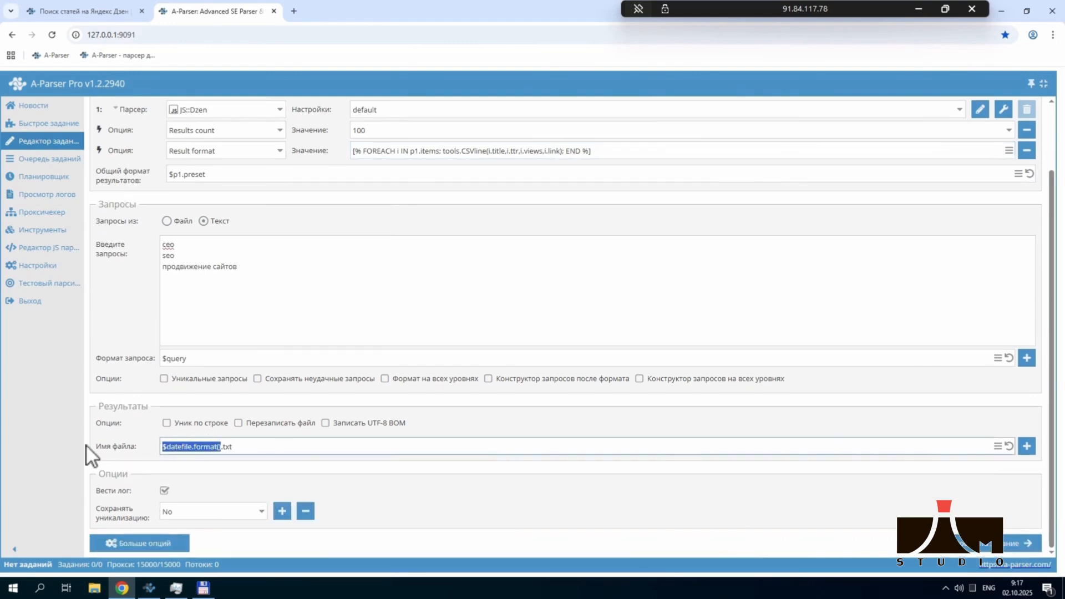
text(seo)
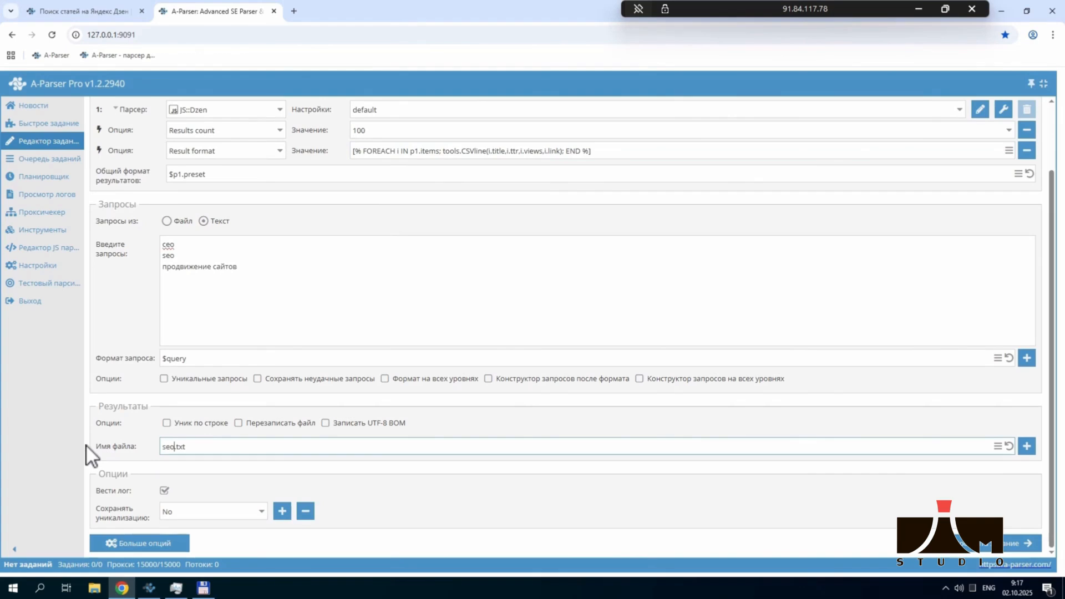
click(195, 447)
key(BackSpace)
text(cs)
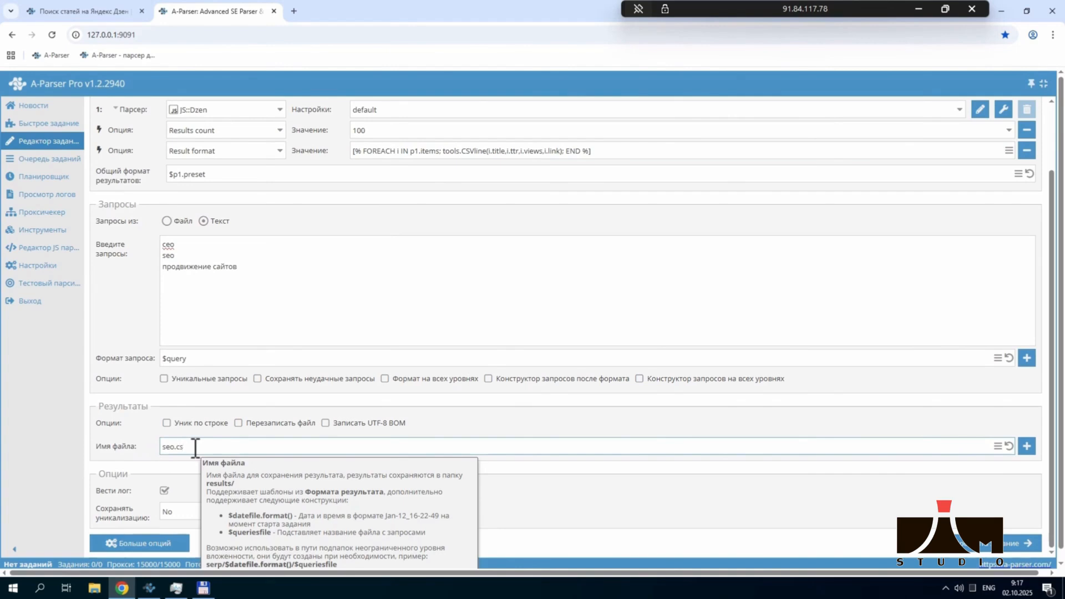
text(v)
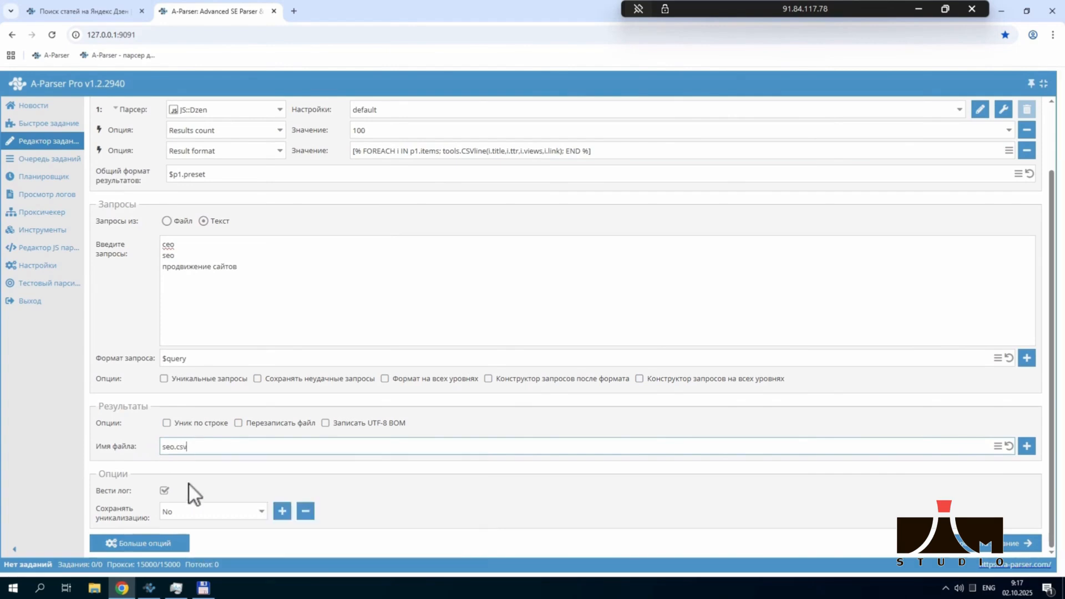
Step: Show the additional task options and set the initial text of the results to "Заголовок,Время прочтения, Просмотры,Ссылка"
click(159, 541)
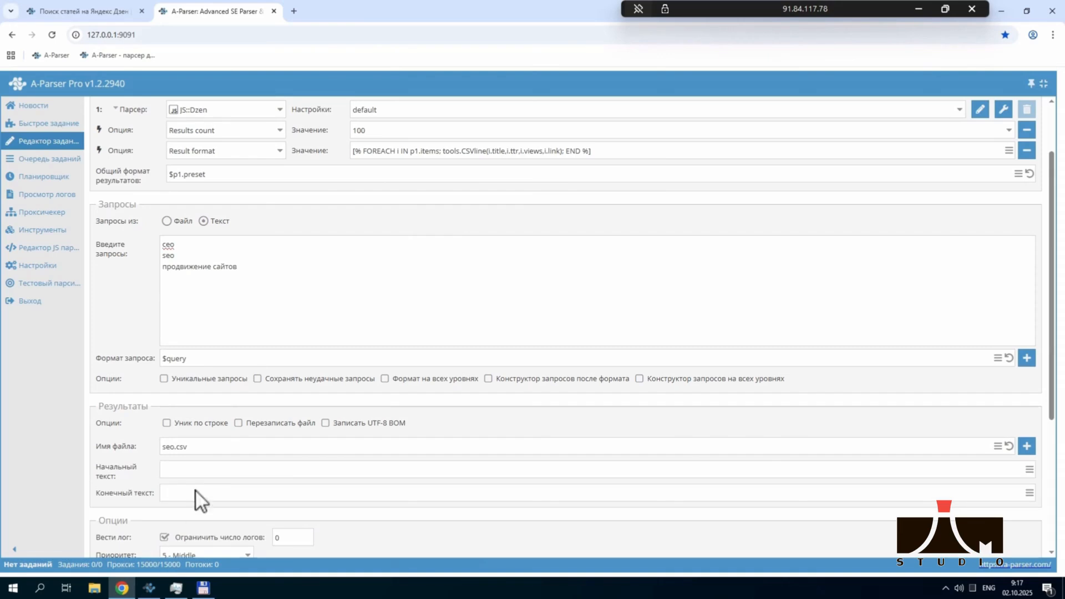
click(191, 472)
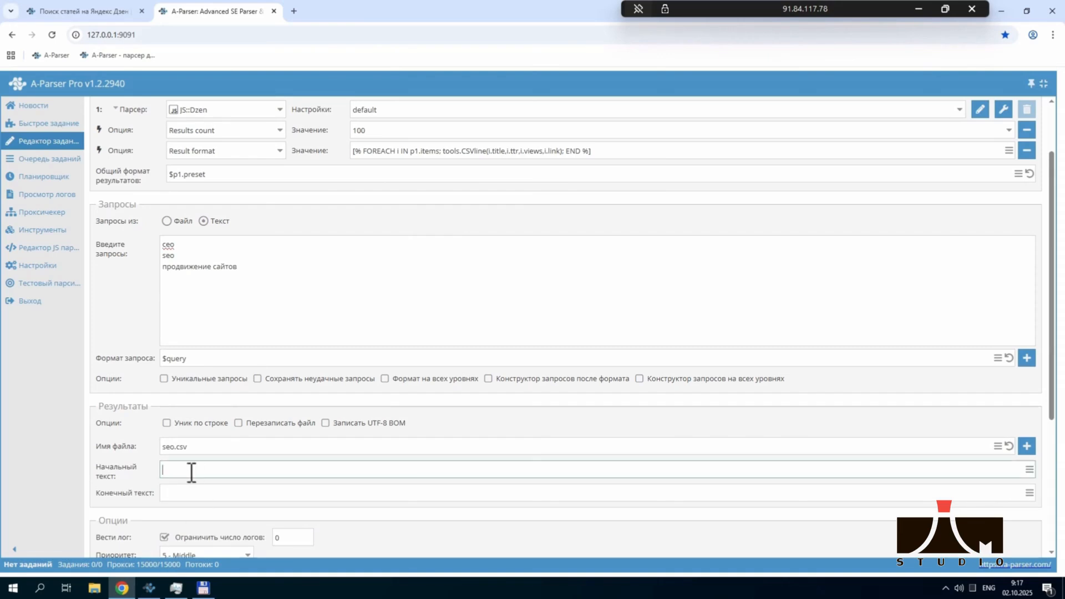
text(P)
key(BackSpace)
key(alt+shift)
text(Заголовок,Время прочтения, Просмотры)
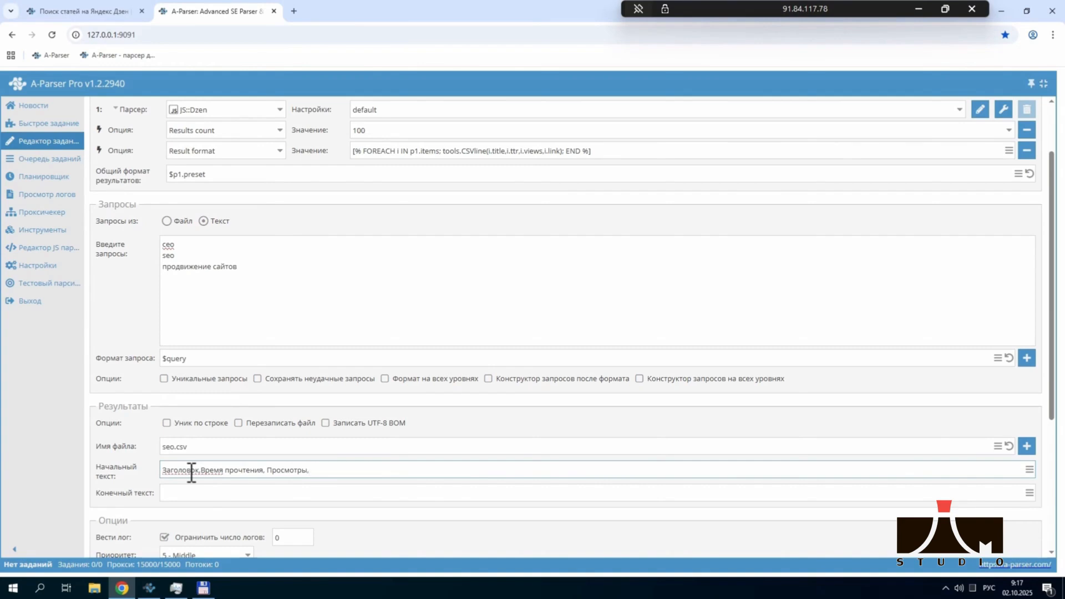
text(,Ссылка)
Step: Add the Dzen task for execution and open the task queue to follow its progress
scroll(470, 484, down, 4)
scroll(471, 484, up, 5)
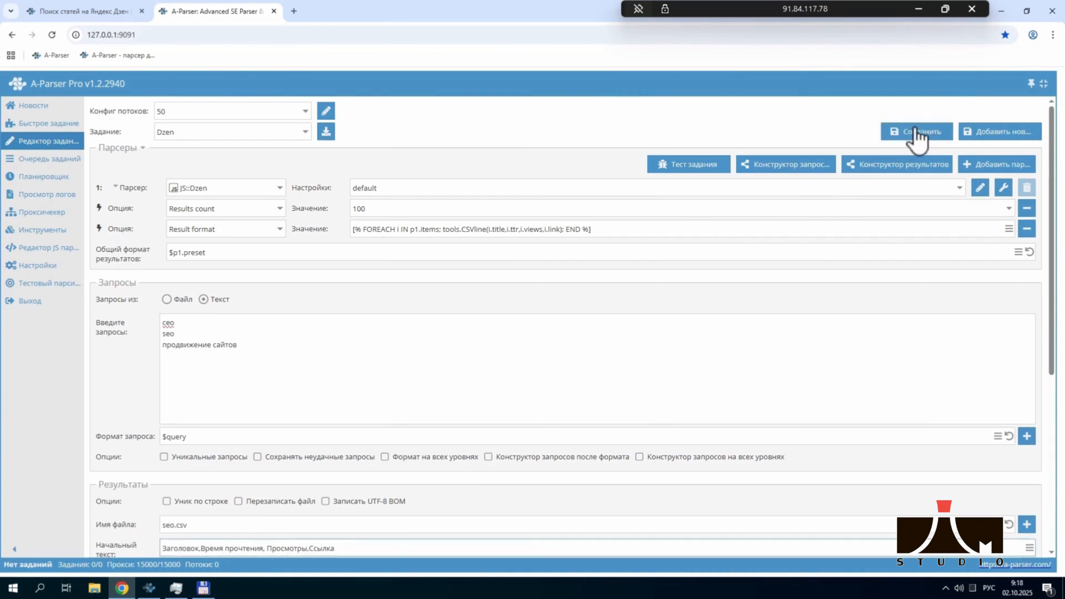
scroll(581, 308, down, 5)
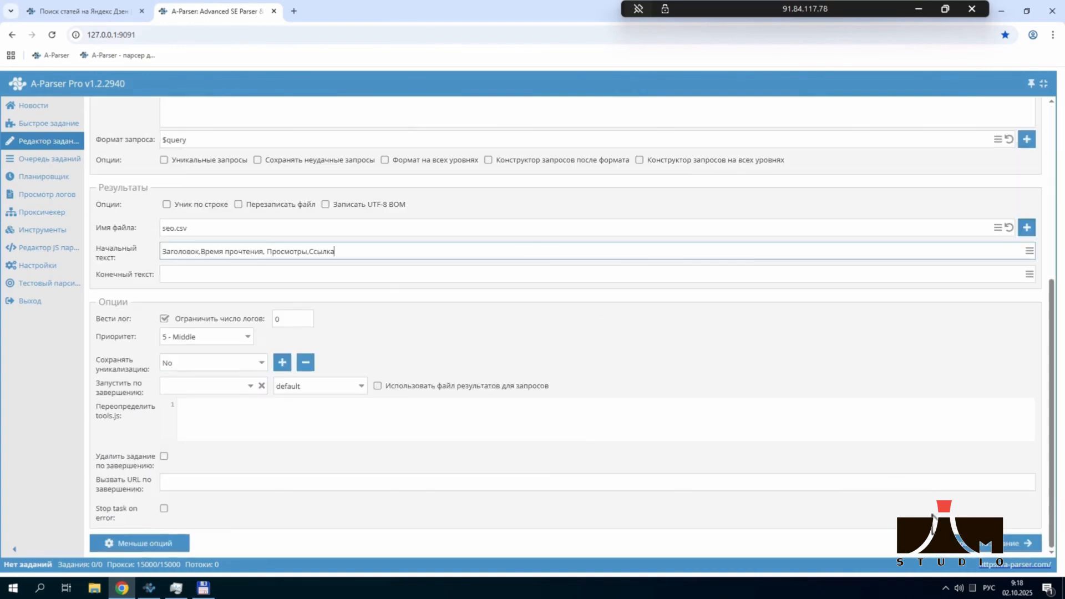
click(1021, 543)
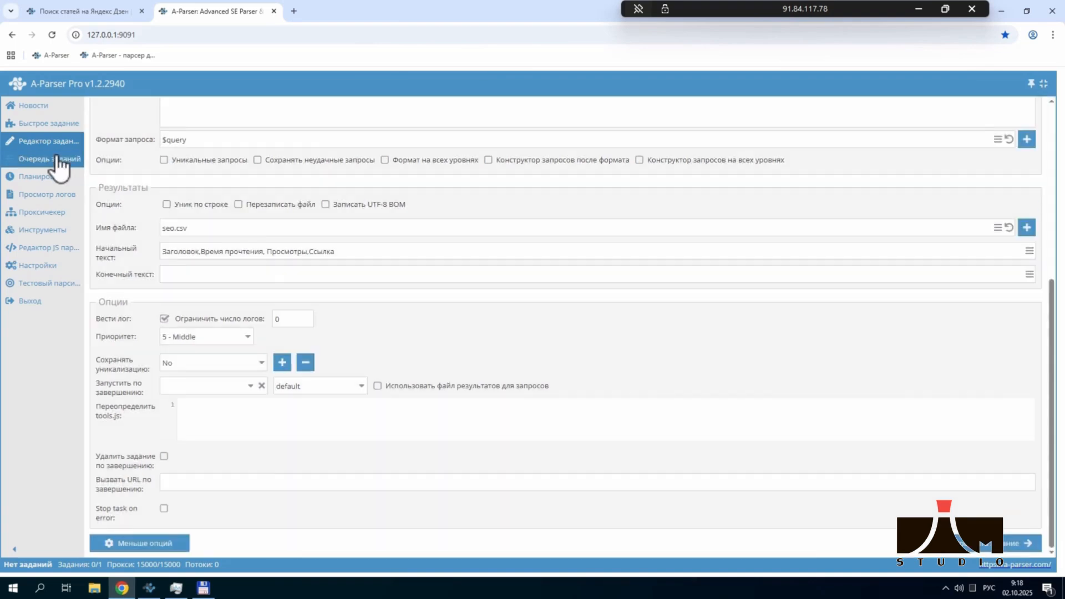
click(56, 159)
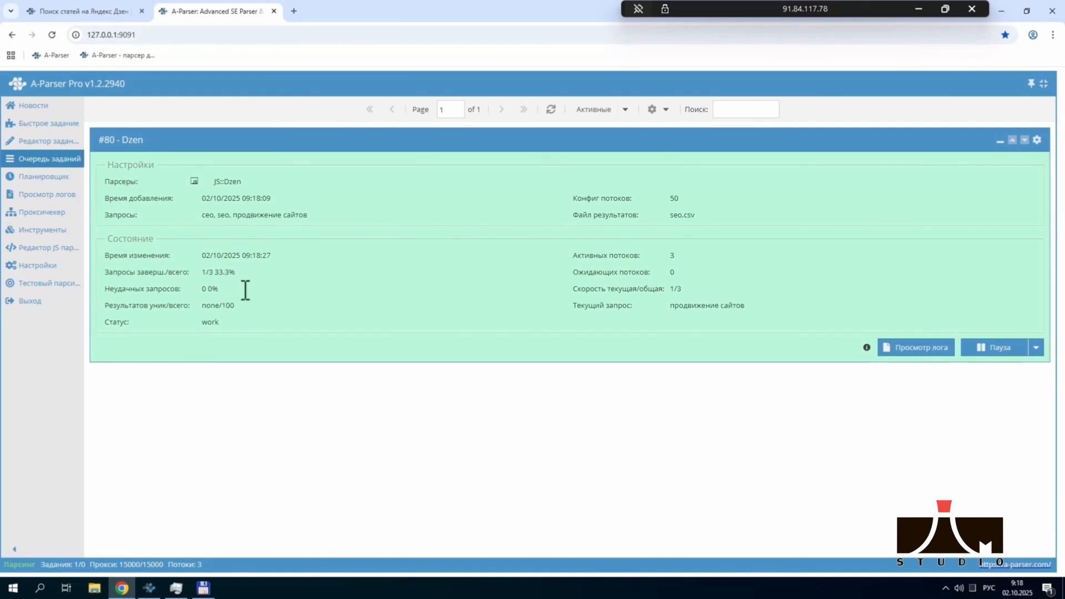
Step: Switch to Total Commander, open seo.csv from the results folder, view it as comma-separated columns, and close both windows
click(203, 587)
click(261, 166)
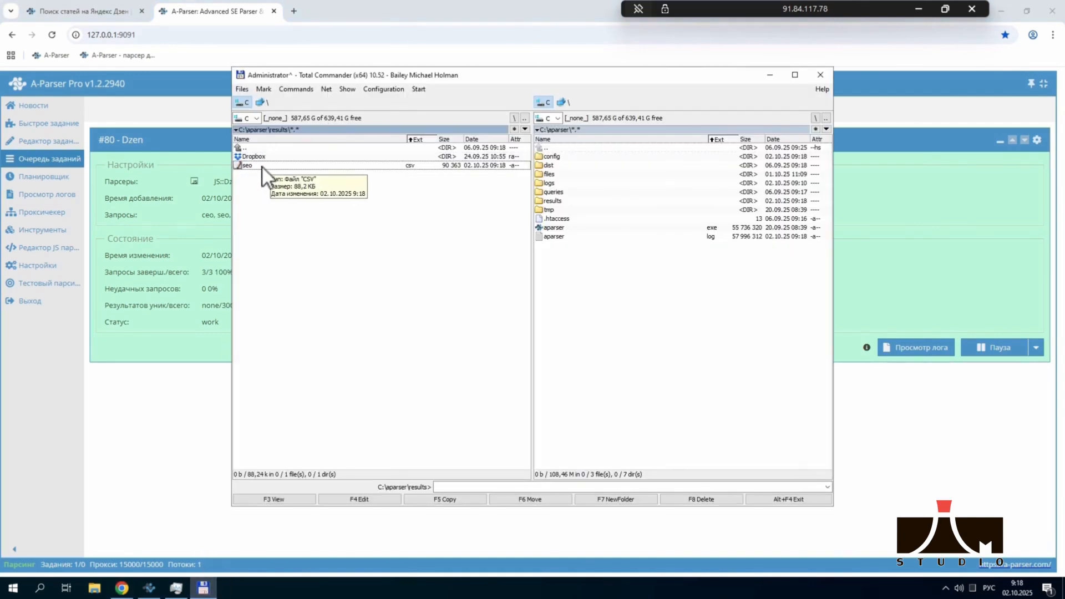
double_click(247, 165)
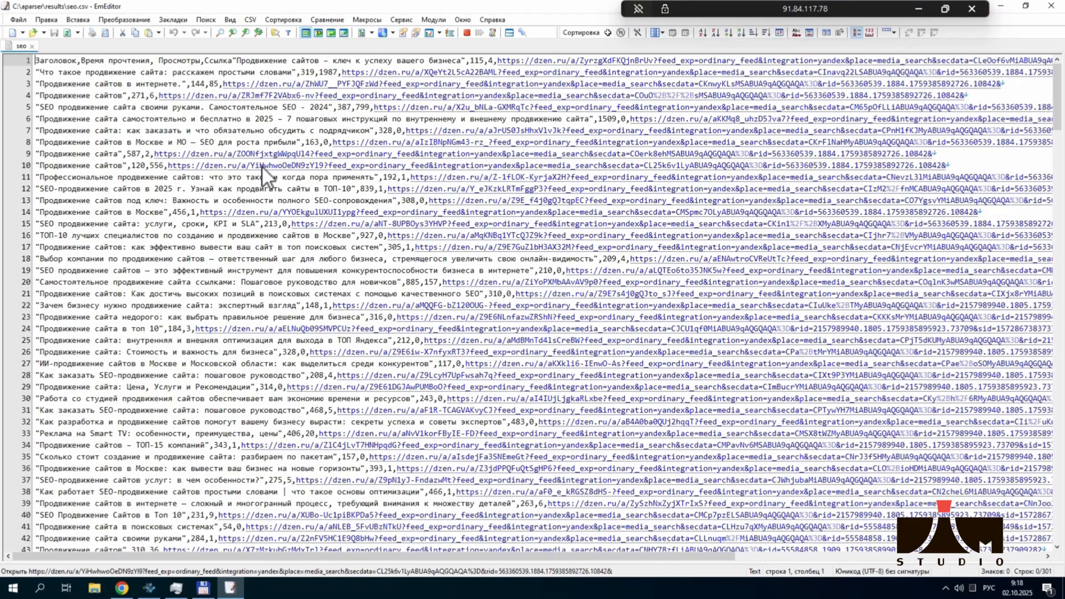
click(250, 15)
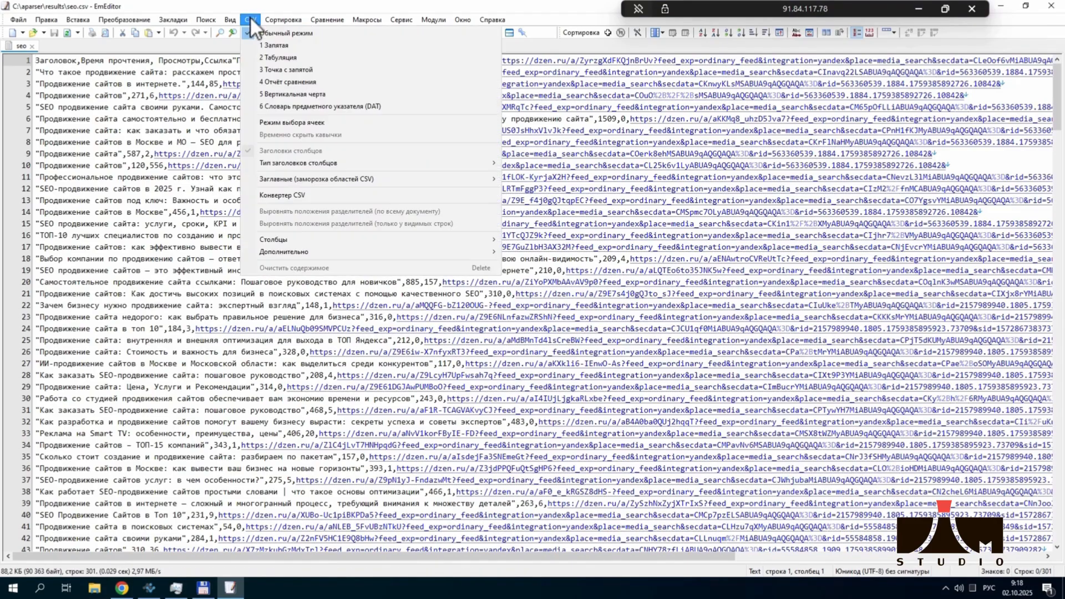
click(260, 45)
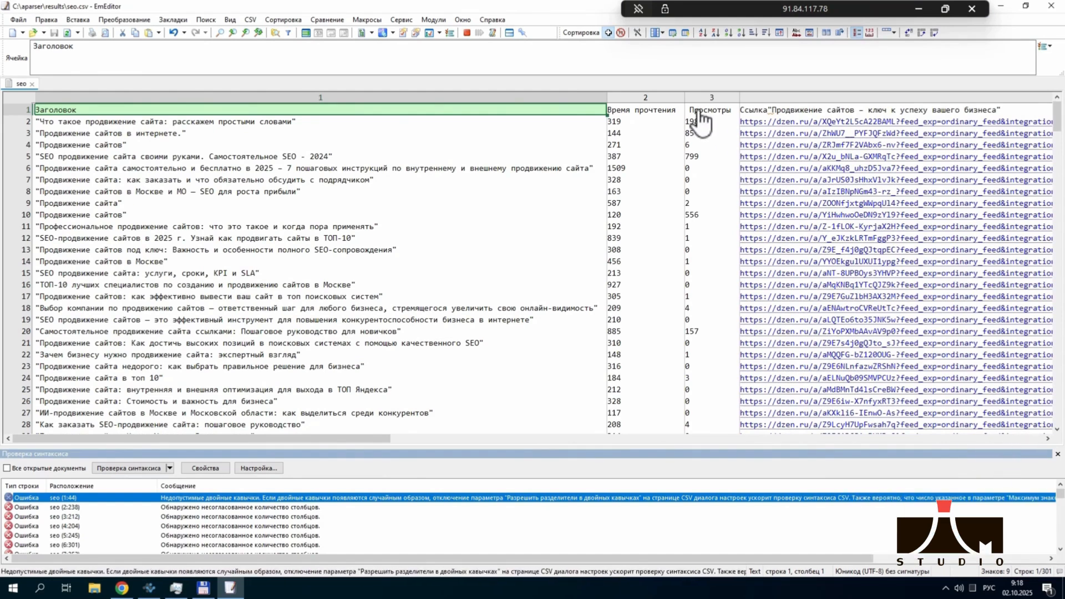
click(1052, 6)
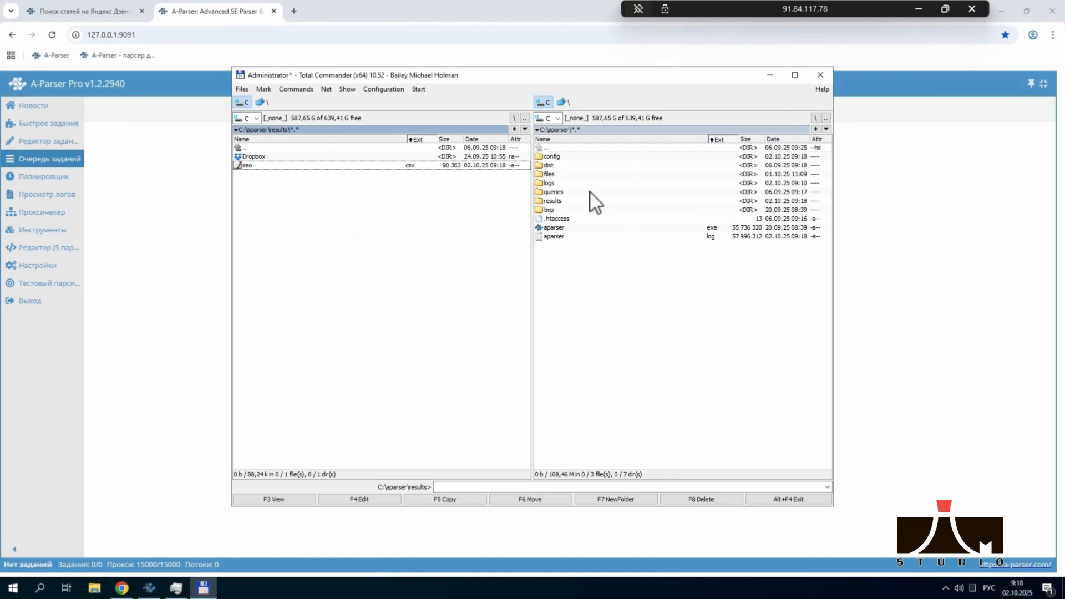
click(819, 74)
Step: Return to the task editor and add a line break after "Ссылка" in the initial text, saving the change
click(61, 142)
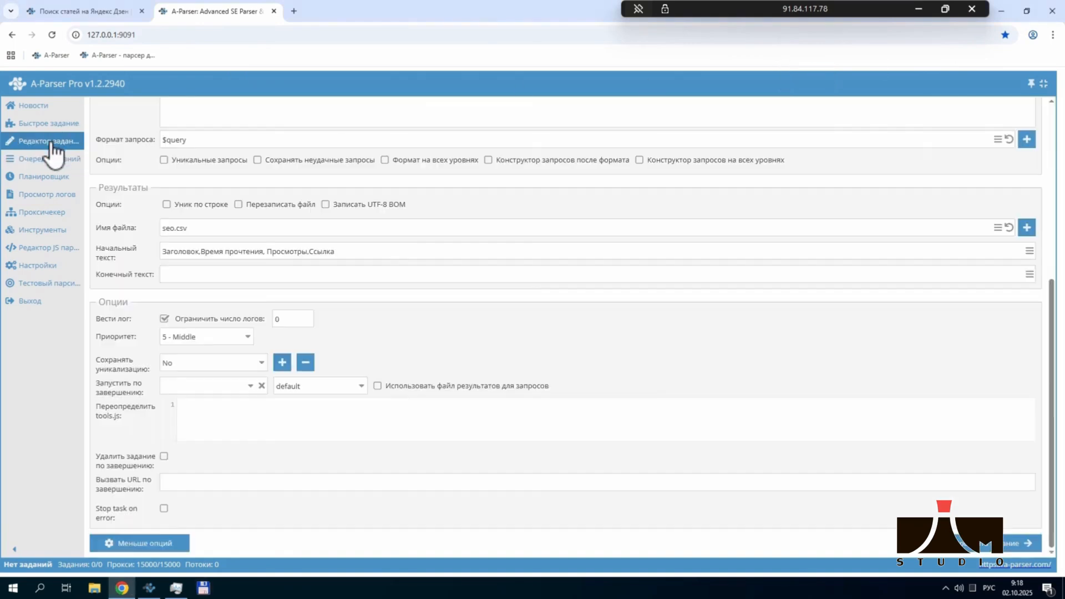
scroll(242, 233, up, 5)
scroll(226, 342, down, 3)
scroll(355, 311, up, 3)
scroll(488, 305, down, 4)
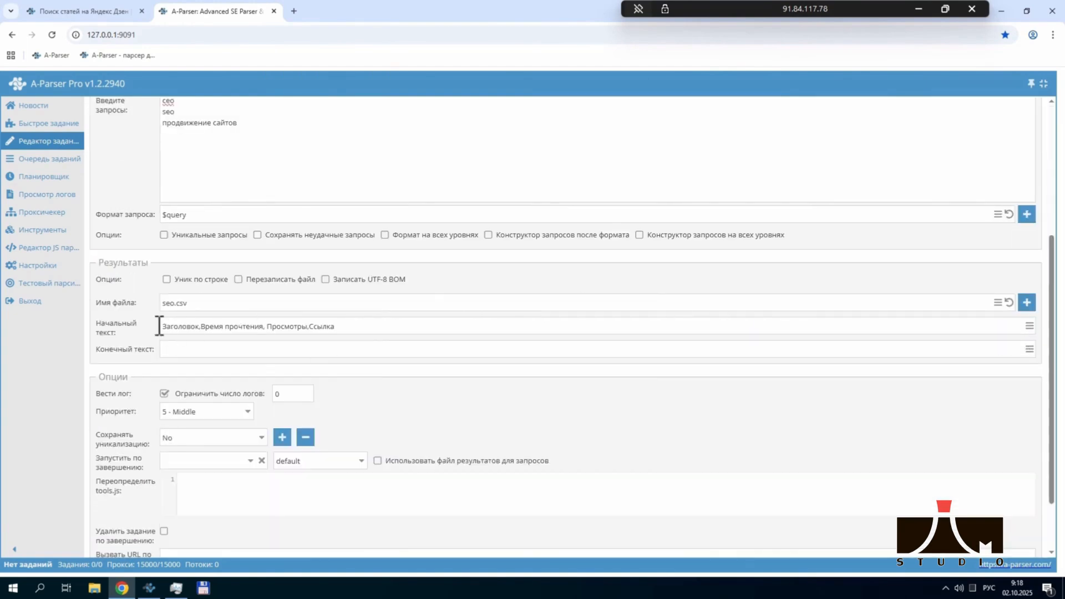
click(1030, 327)
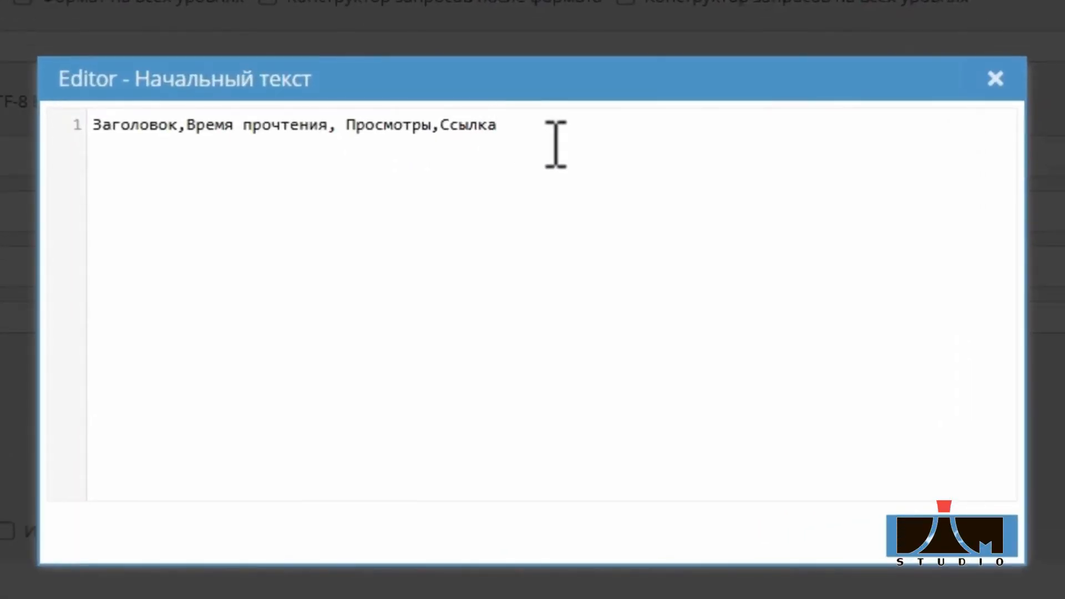
key(Return)
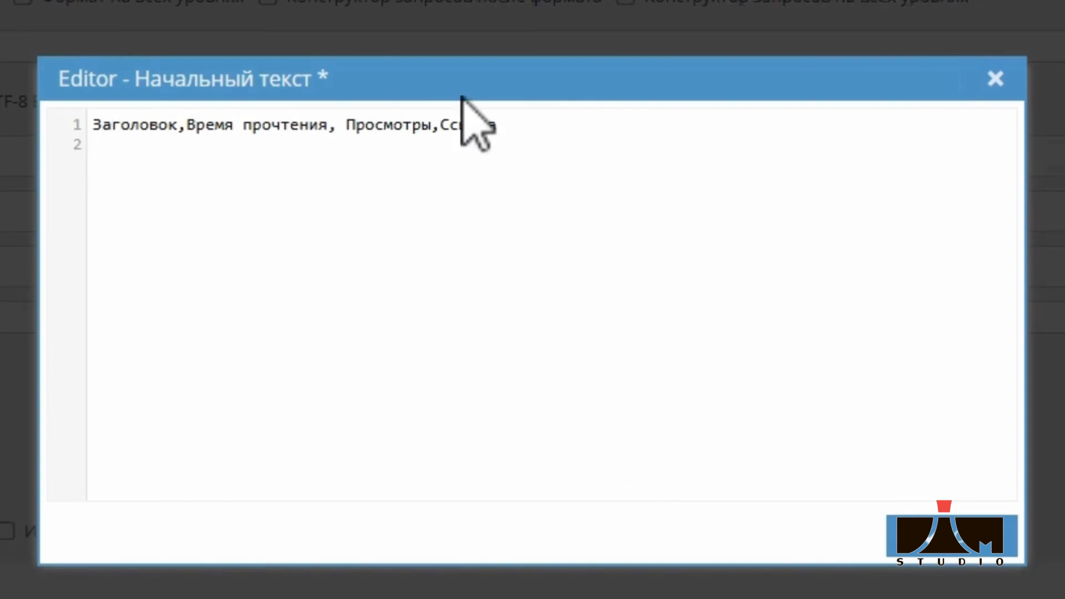
click(955, 547)
Step: Switch to Total Commander, delete seo.csv from the C:\aparser\results folder, and return to the A-Parser task editor
click(204, 588)
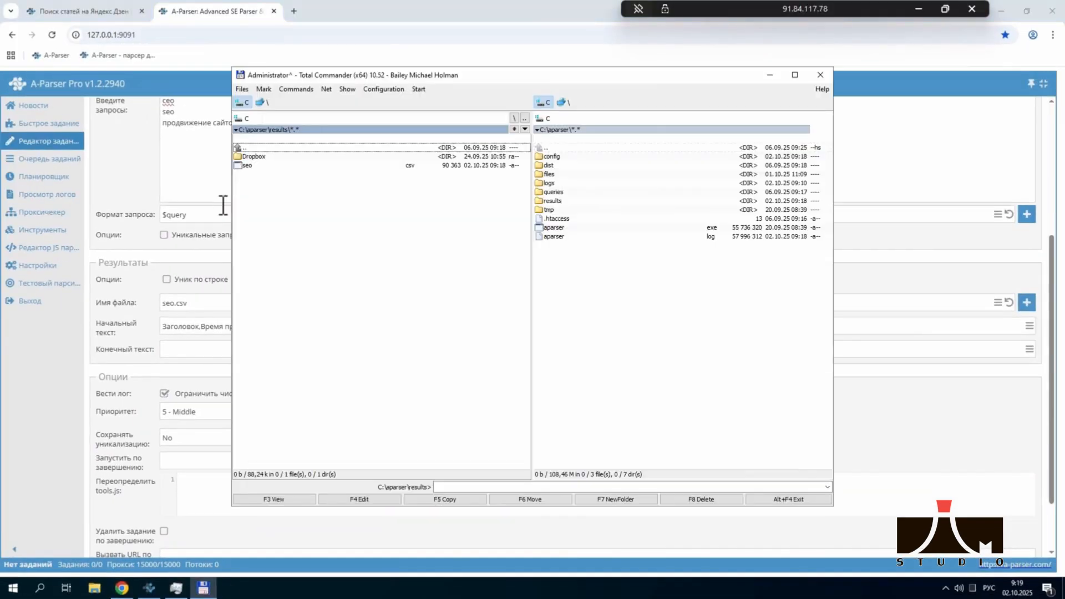
click(258, 166)
key(Delete)
key(Return)
click(128, 374)
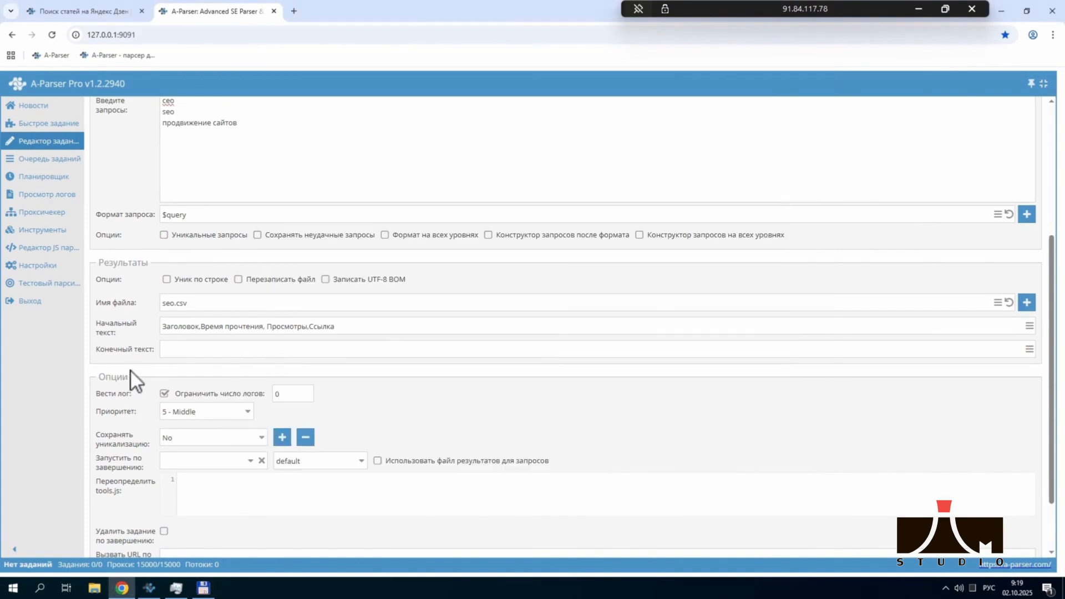
Step: Add the corrected Dzen task for execution again and open the task queue
scroll(381, 355, down, 2)
click(975, 549)
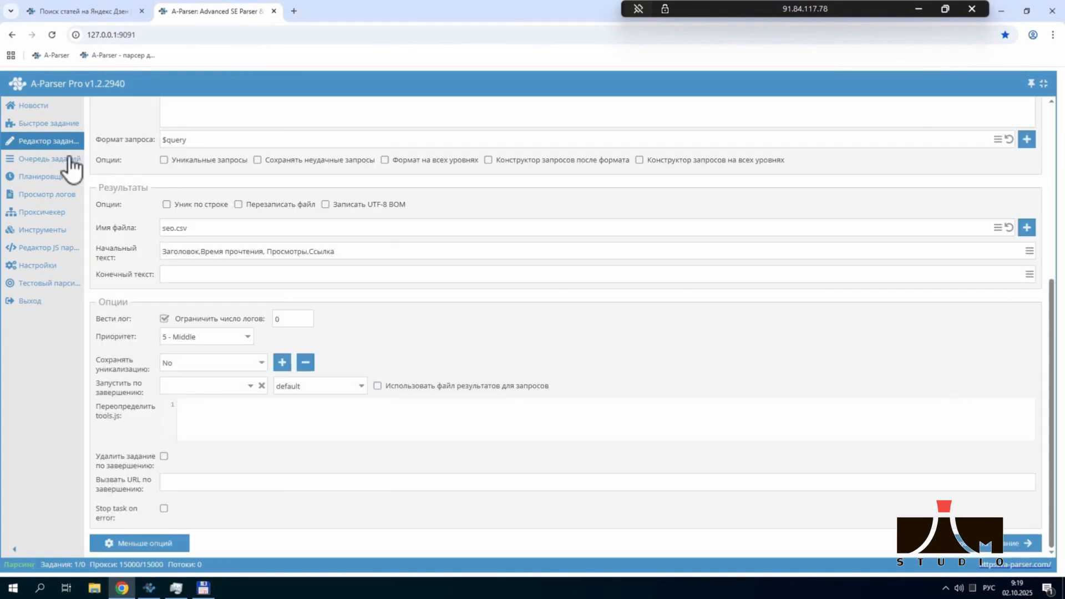
click(66, 160)
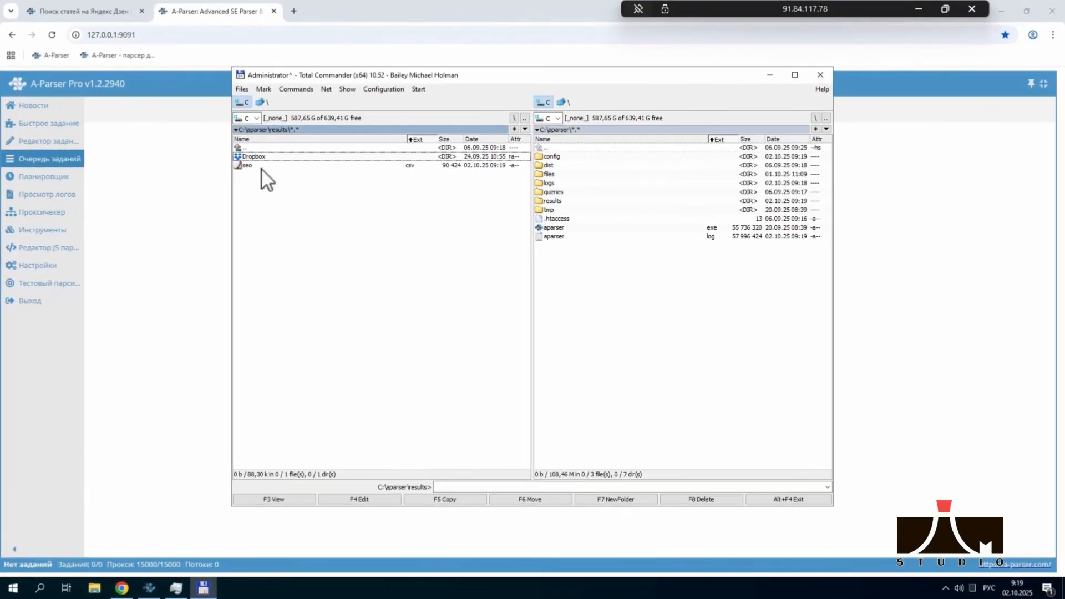
Step: Open the newly generated seo.csv from Total Commander and examine the title, reading time and views of individual articles
double_click(262, 169)
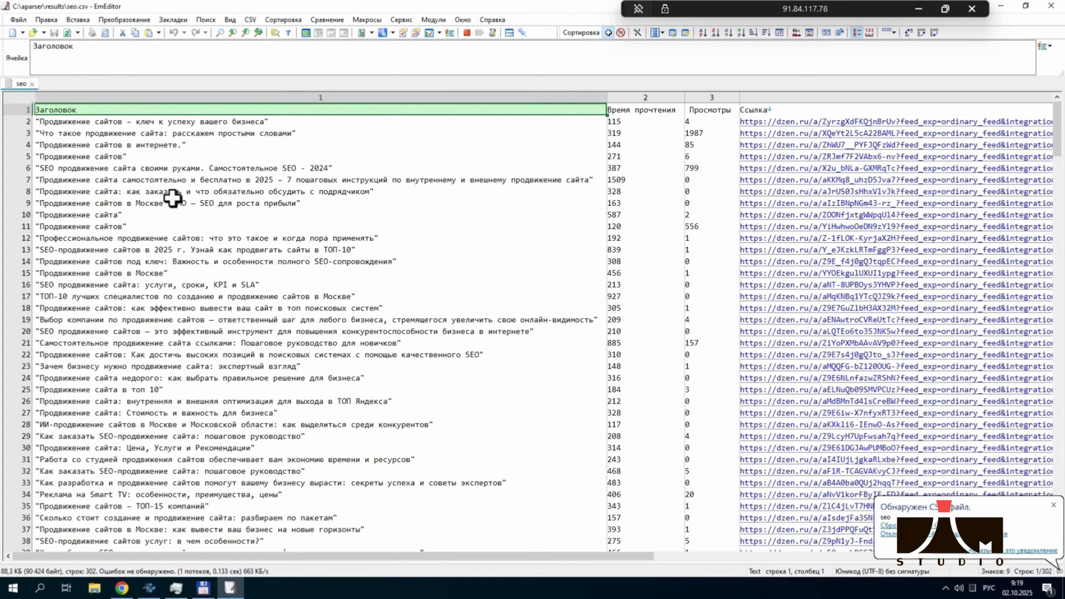
click(111, 214)
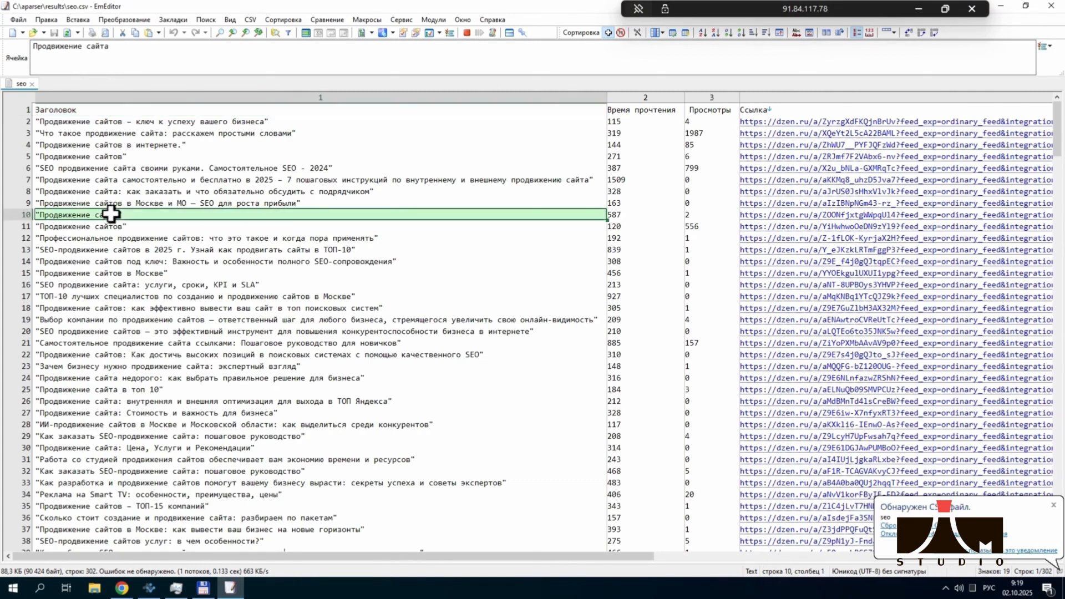
click(122, 157)
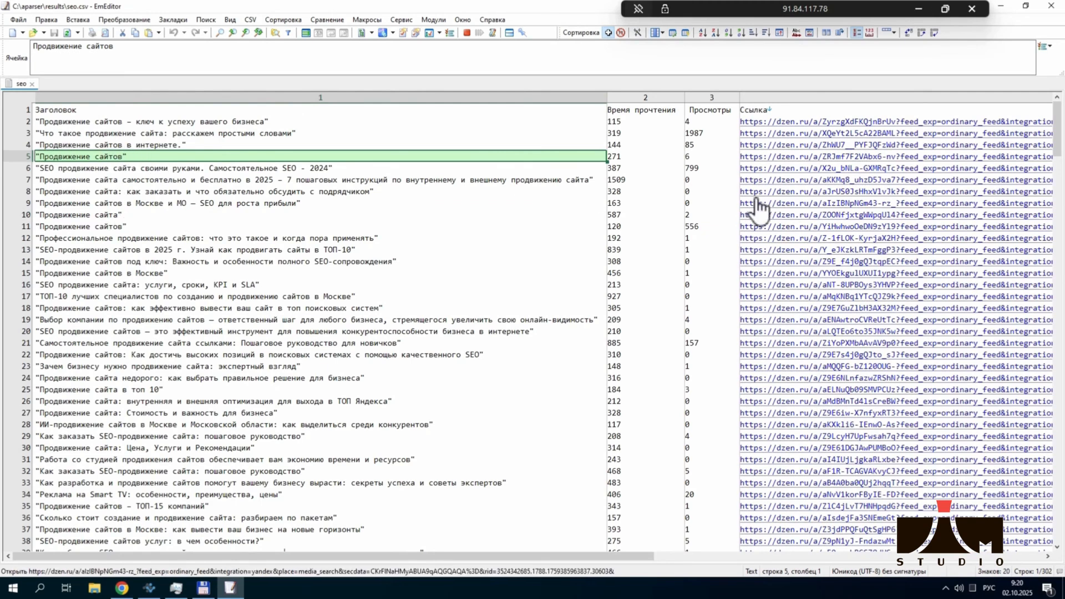
click(105, 217)
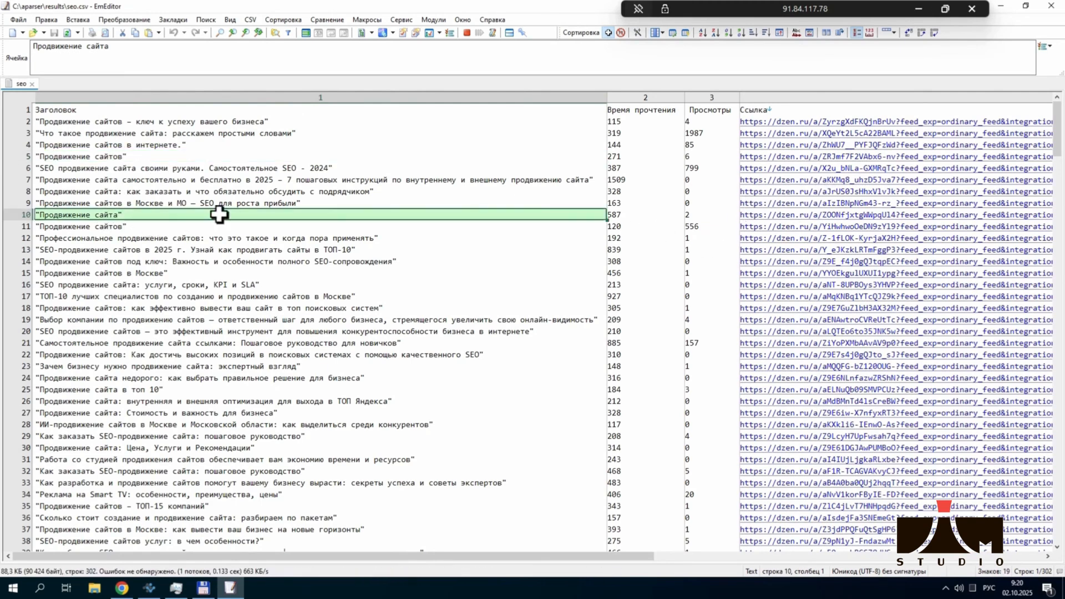
click(617, 215)
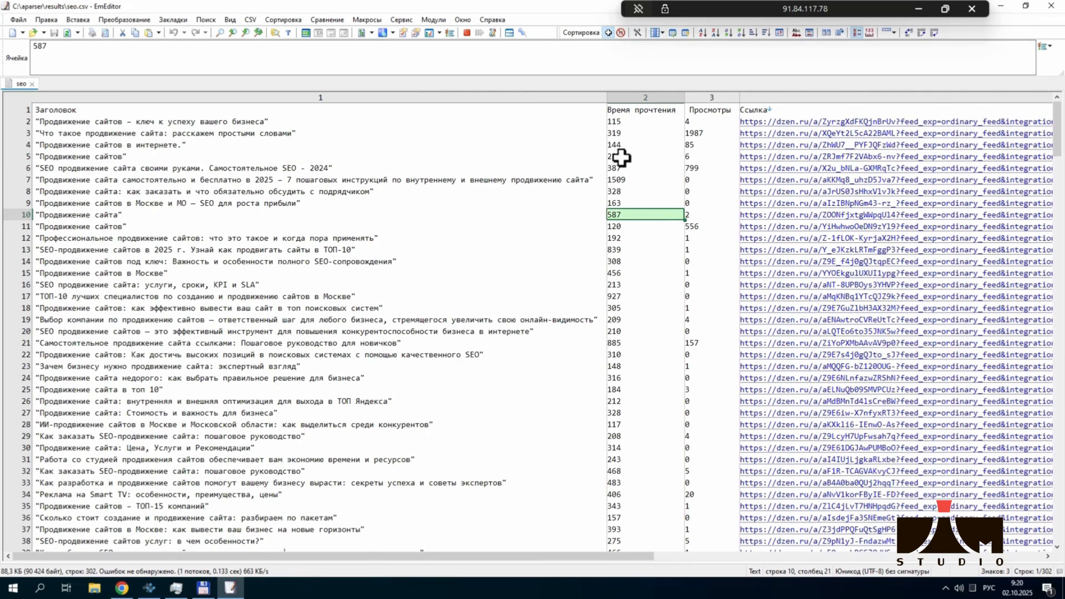
click(696, 213)
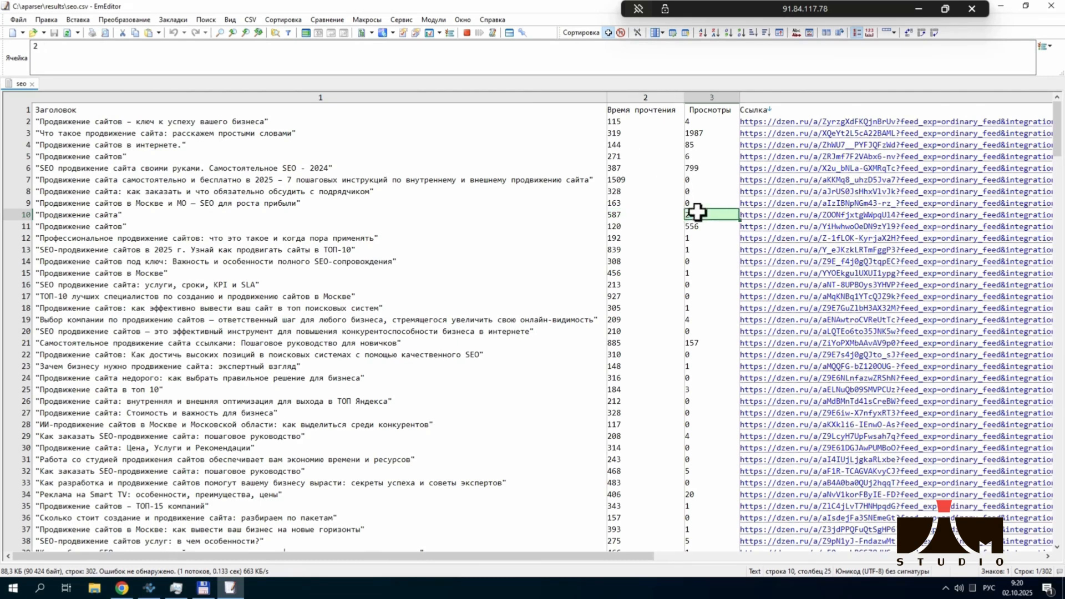
Step: Examine the reading time, views and link columns in seo.csv, checking the exported article rows down to the end of the file
click(631, 157)
click(693, 157)
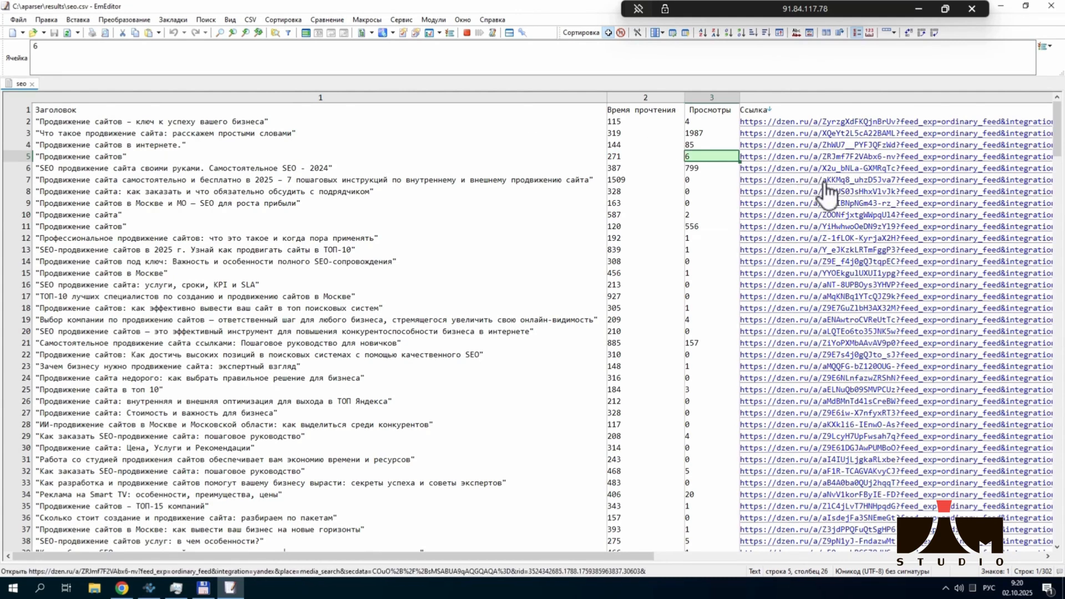
drag(555, 556, 300, 547)
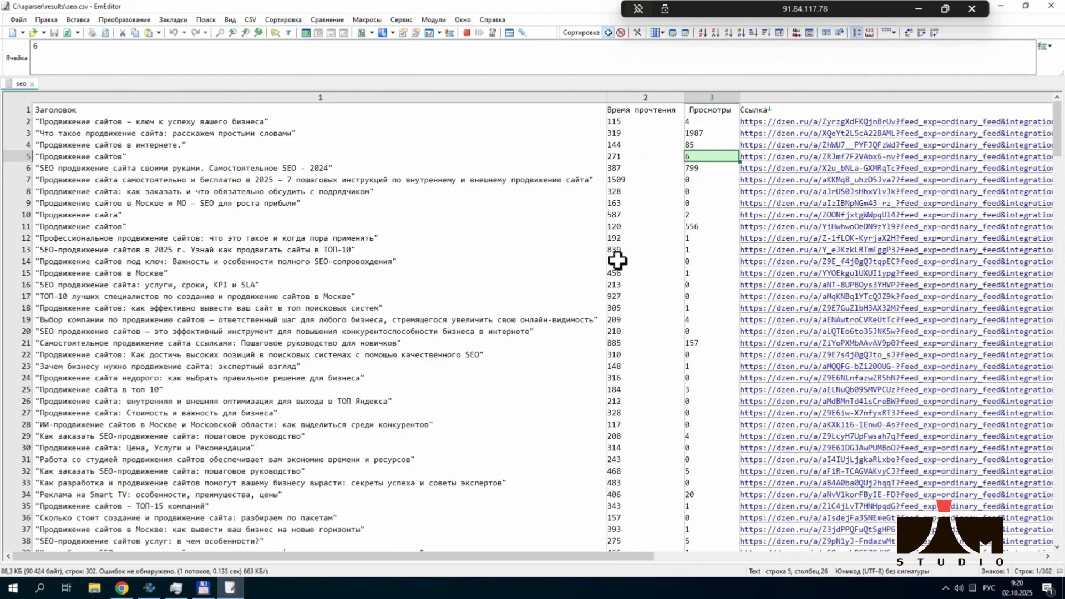
scroll(555, 389, down, 18)
scroll(561, 390, down, 20)
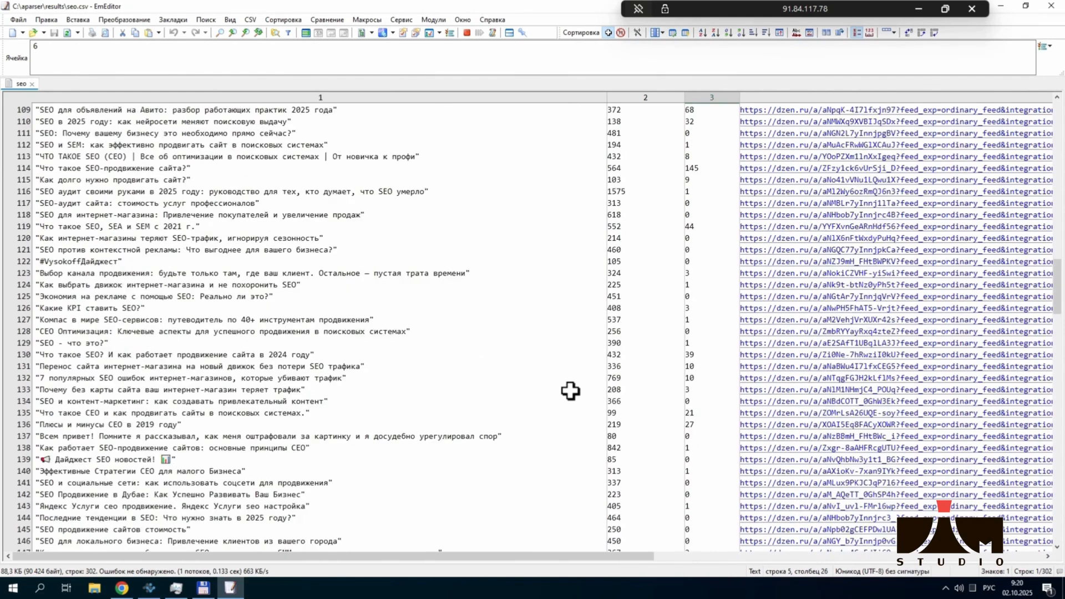
drag(1059, 377, 1059, 521)
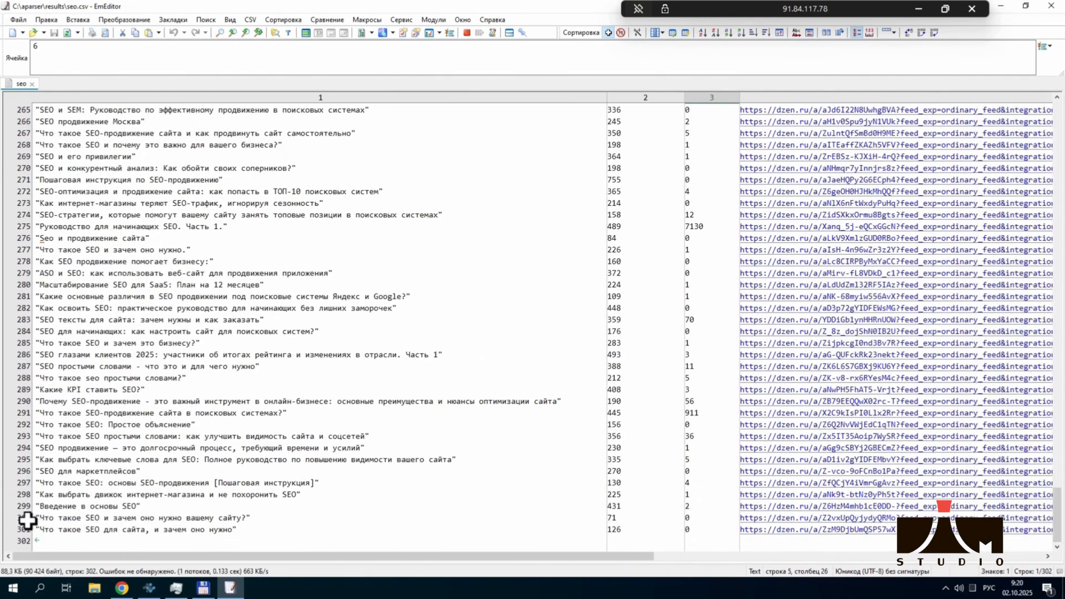
scroll(185, 304, up, 3)
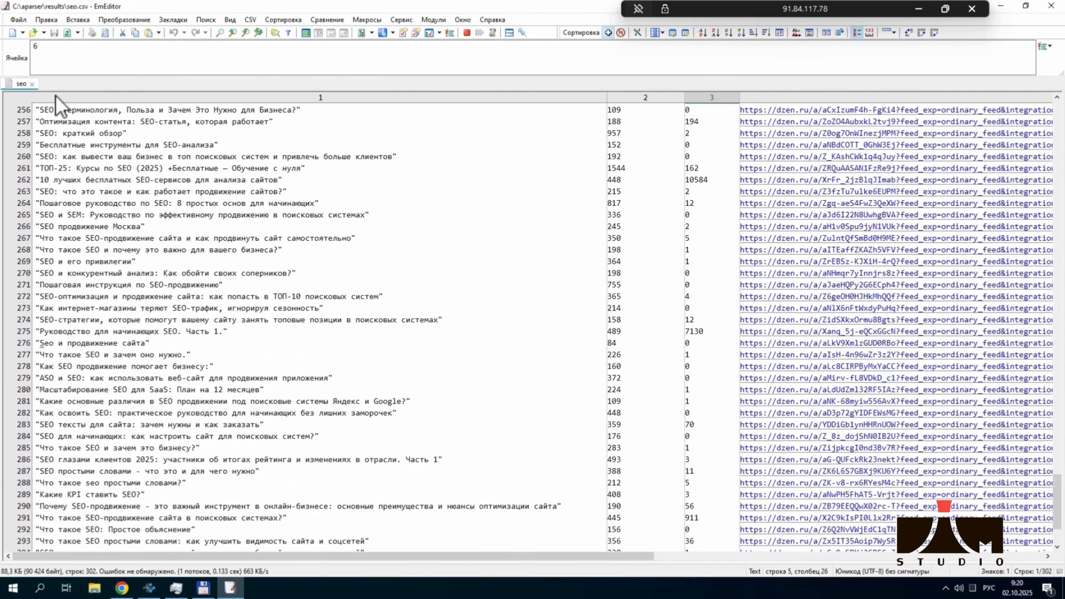
scroll(150, 483, down, 3)
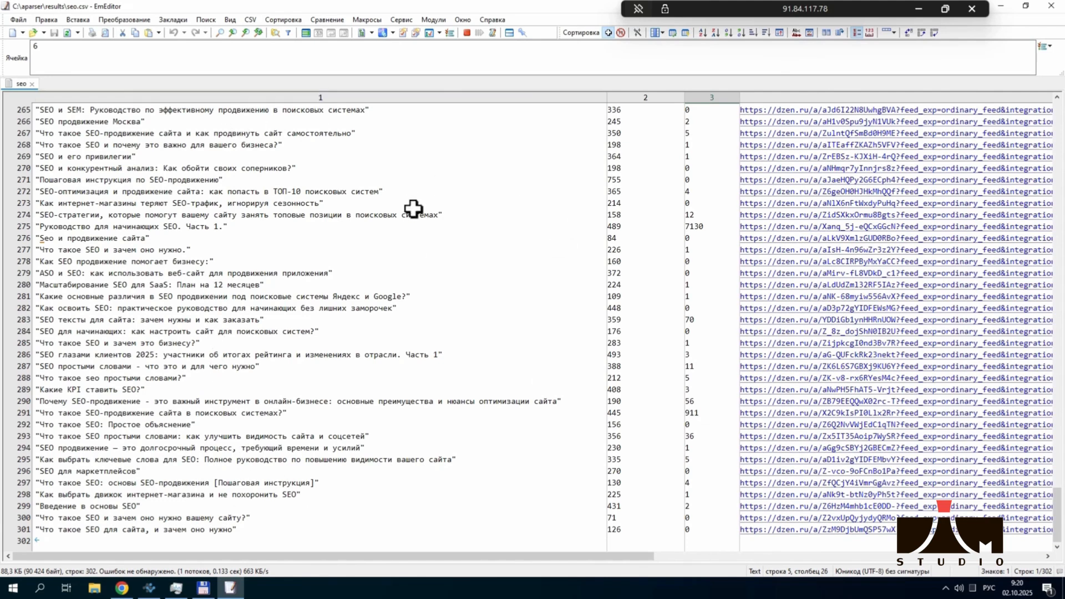
Step: Close seo.csv and return from Total Commander to the A-Parser task editor
click(1057, 6)
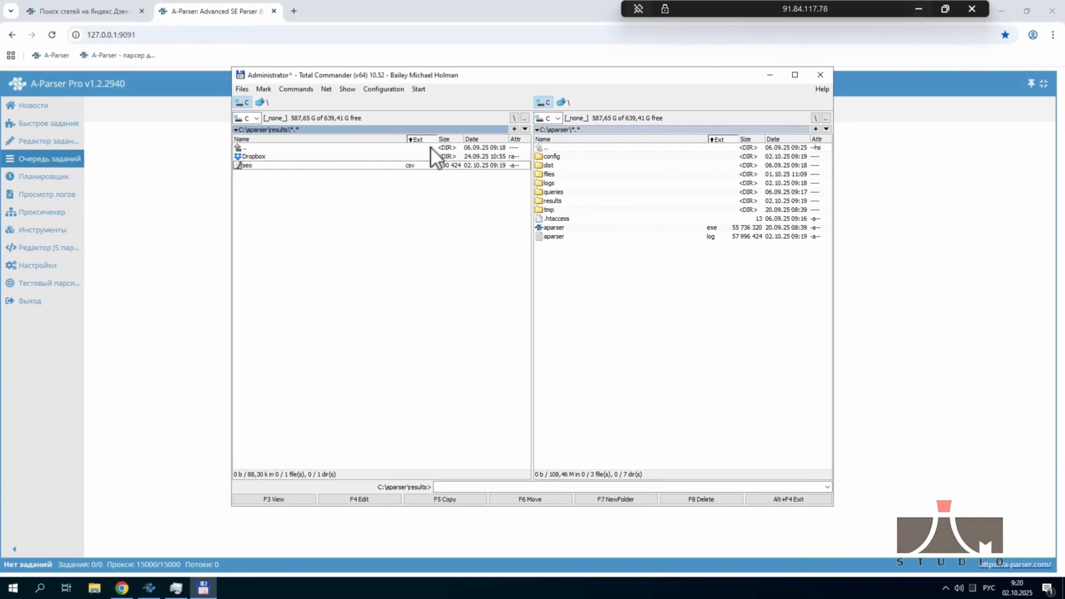
click(162, 177)
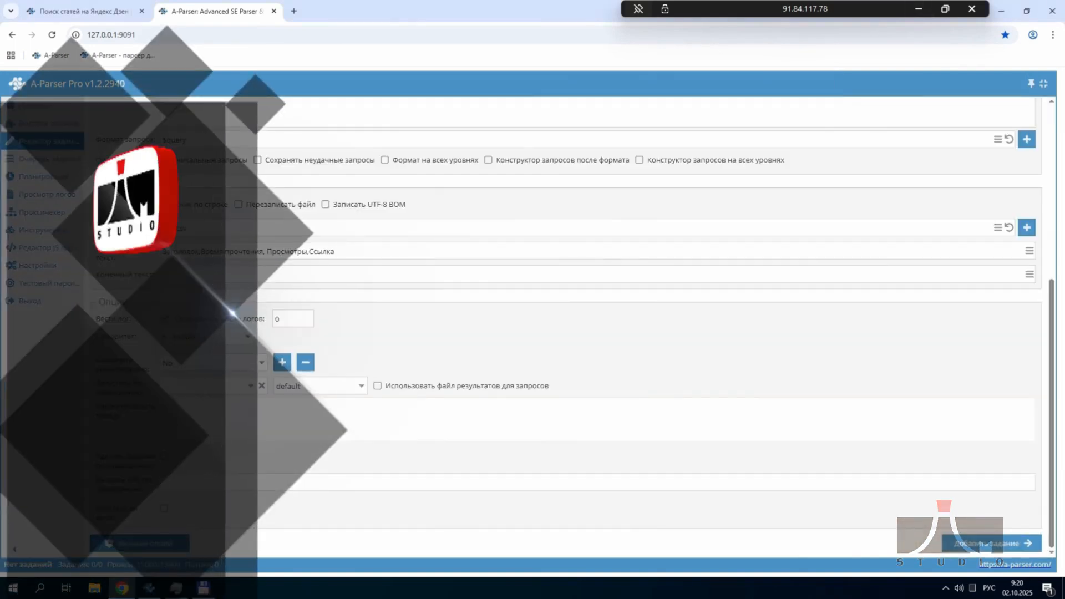
mouse_move(147, 142)
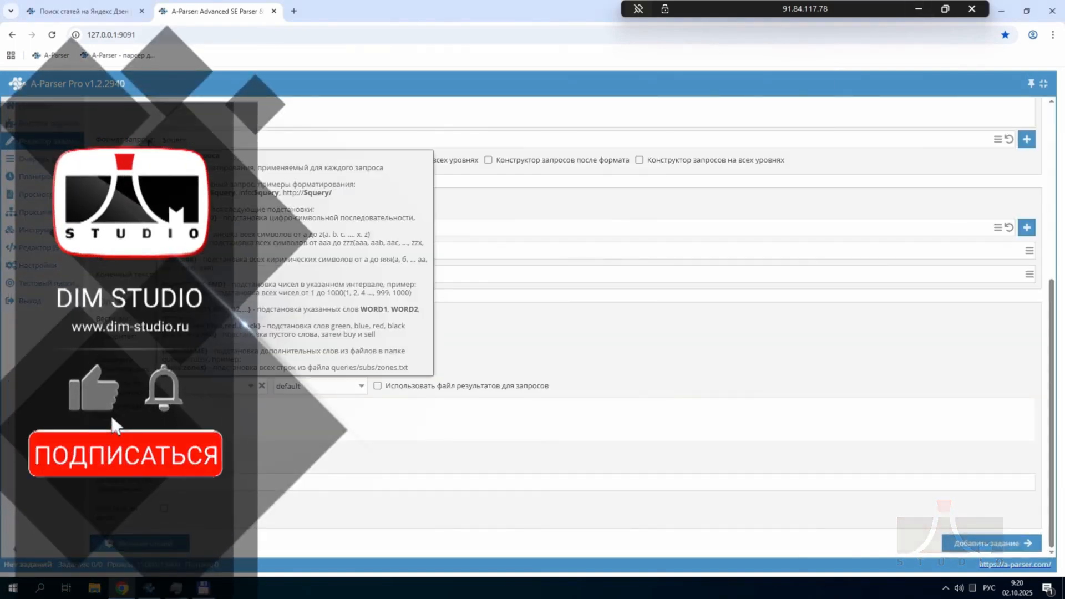